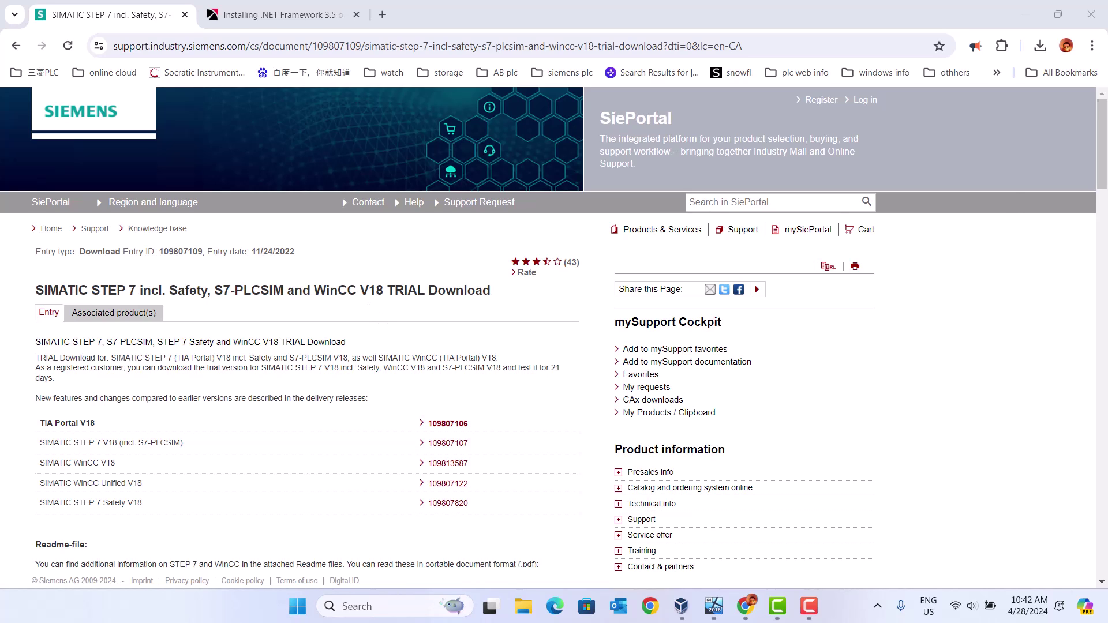
pyautogui.moveTo(1101, 179)
pyautogui.mouseDown()
pyautogui.moveTo(1102, 202)
pyautogui.moveTo(1103, 188)
pyautogui.mouseUp()
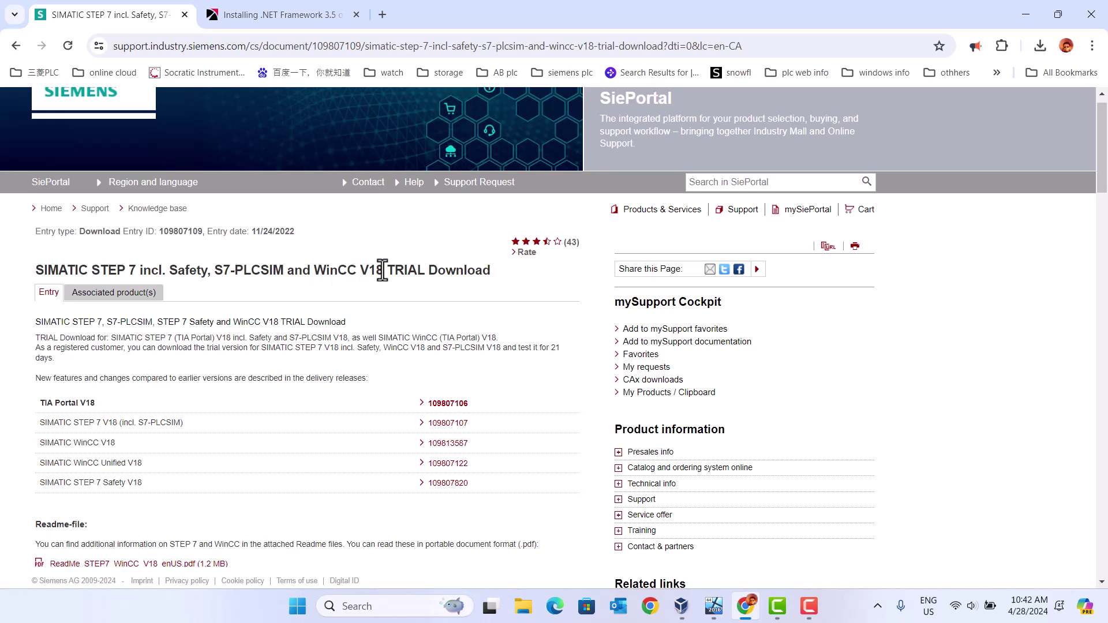
pyautogui.moveTo(1105, 163); pyautogui.dragTo(1105, 330)
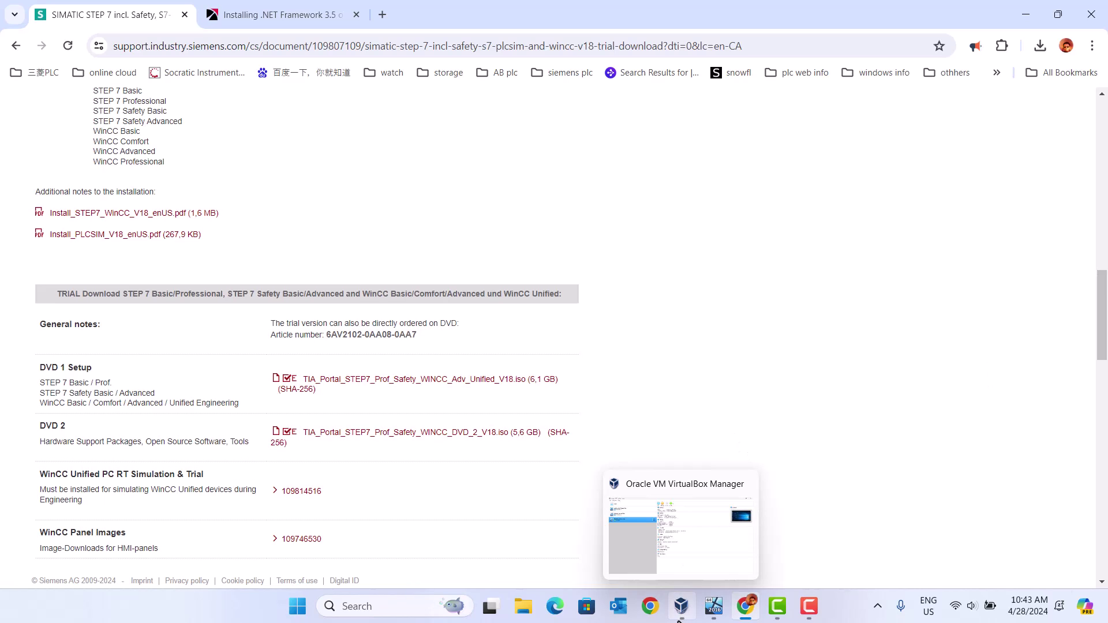
pyautogui.moveTo(713, 606)
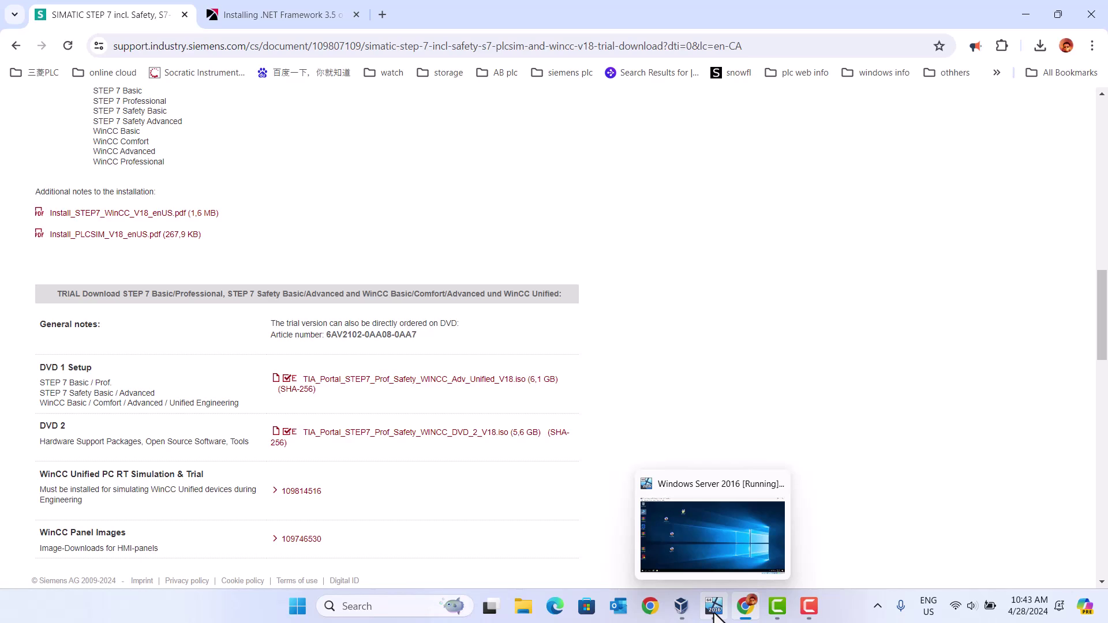
# Step: Bring the Windows Server 2016 VirtualBox machine window to the front
pyautogui.click(715, 610)
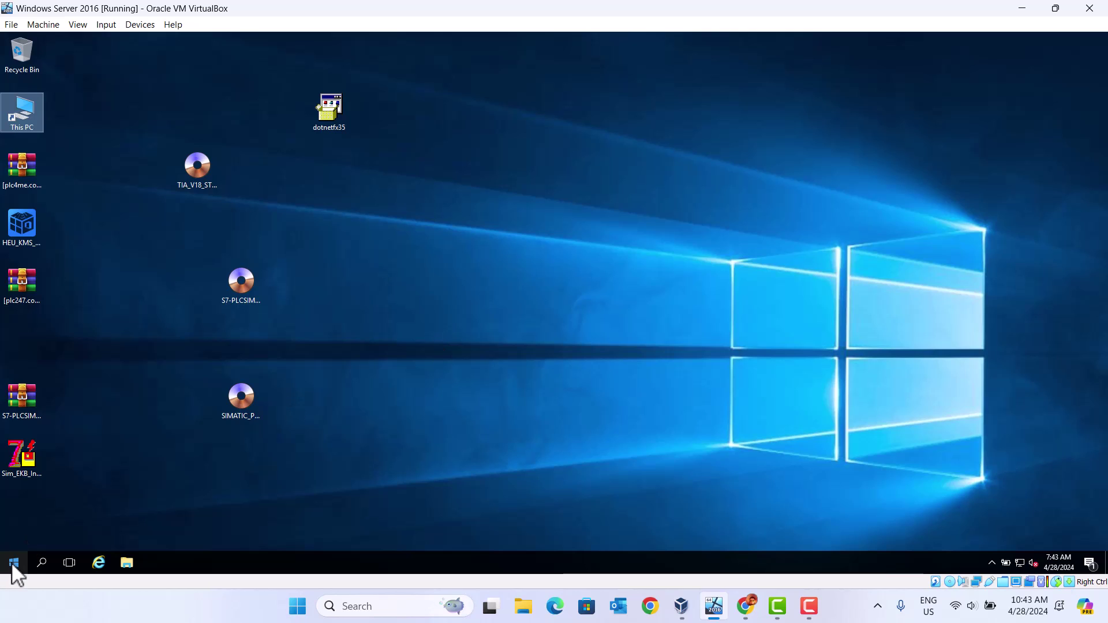
# Step: Search the VM for 'server' to find Server Manager, restarting the search once
pyautogui.click(41, 563)
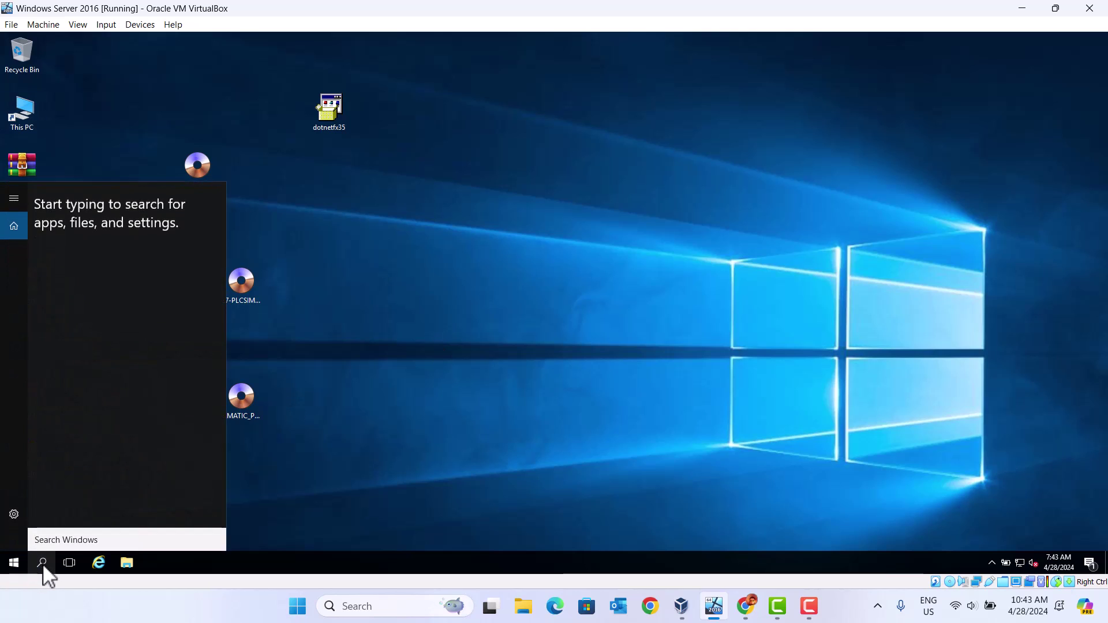
pyautogui.write('s')
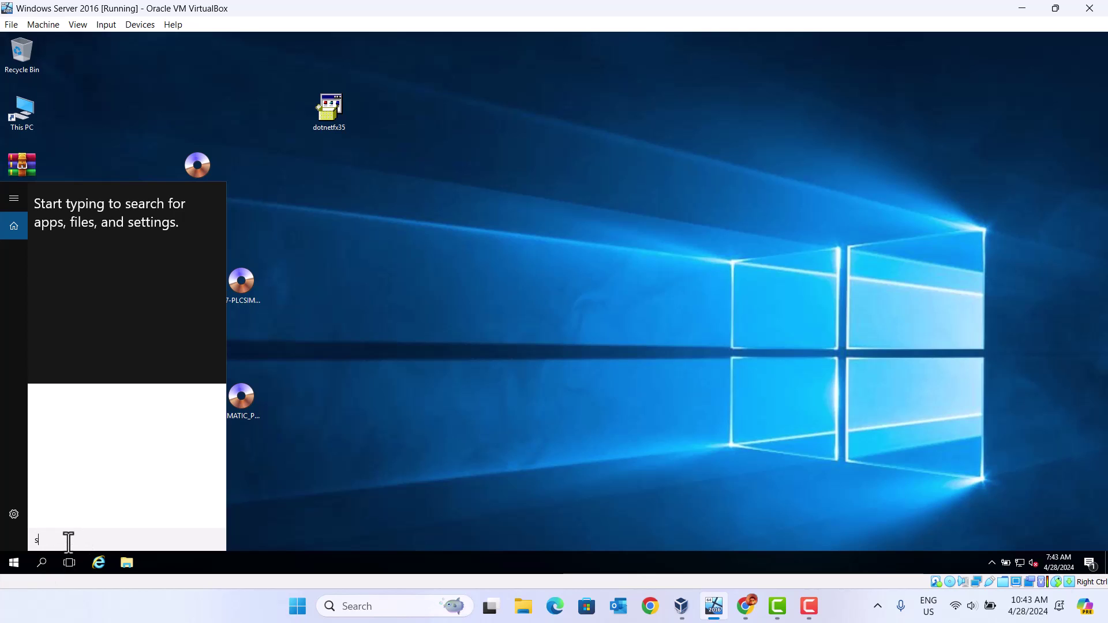
pyautogui.write('er')
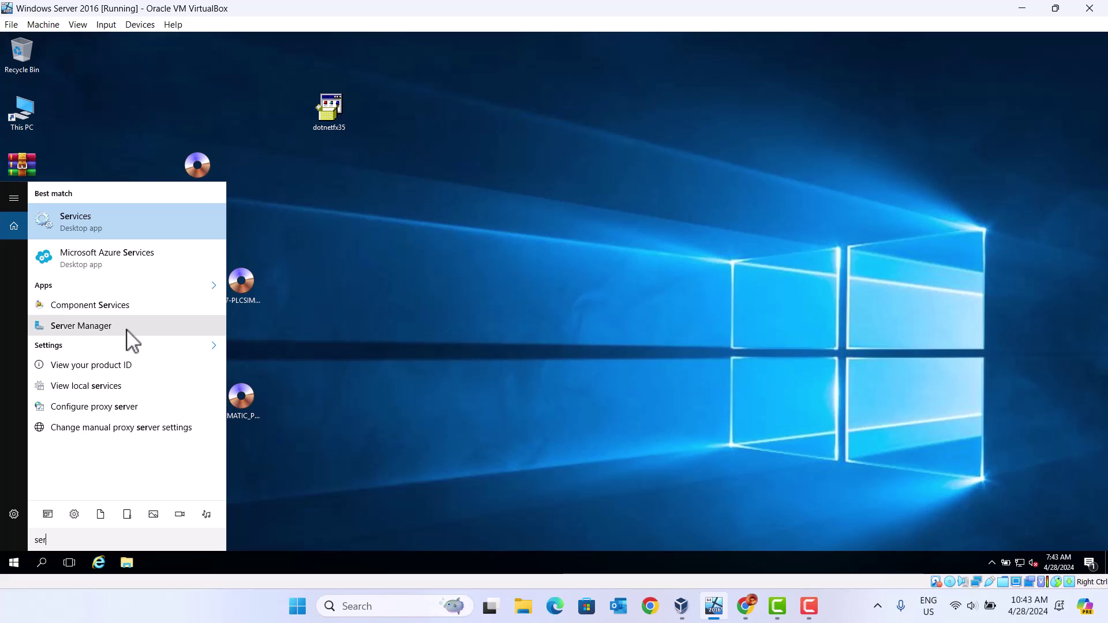
pyautogui.write('vic')
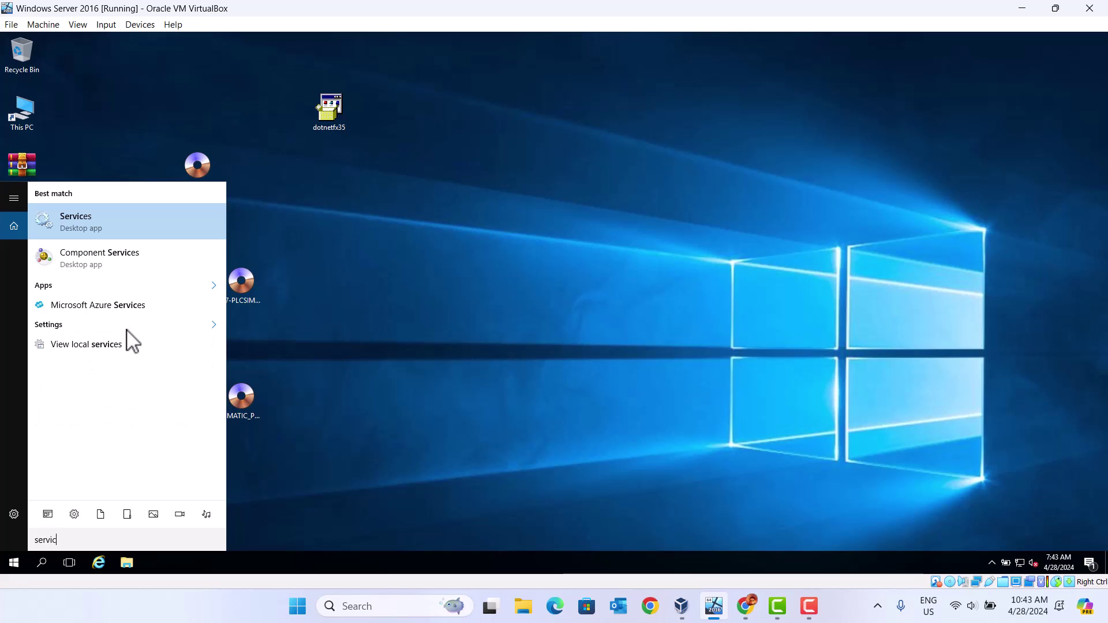
pyautogui.write('e')
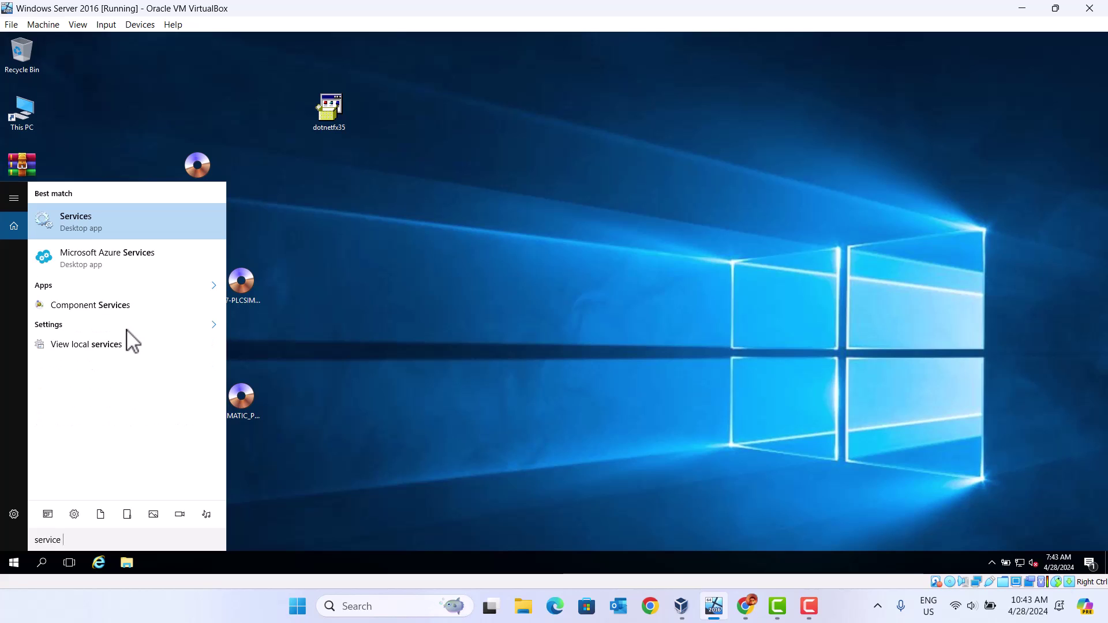
pyautogui.write(' ma')
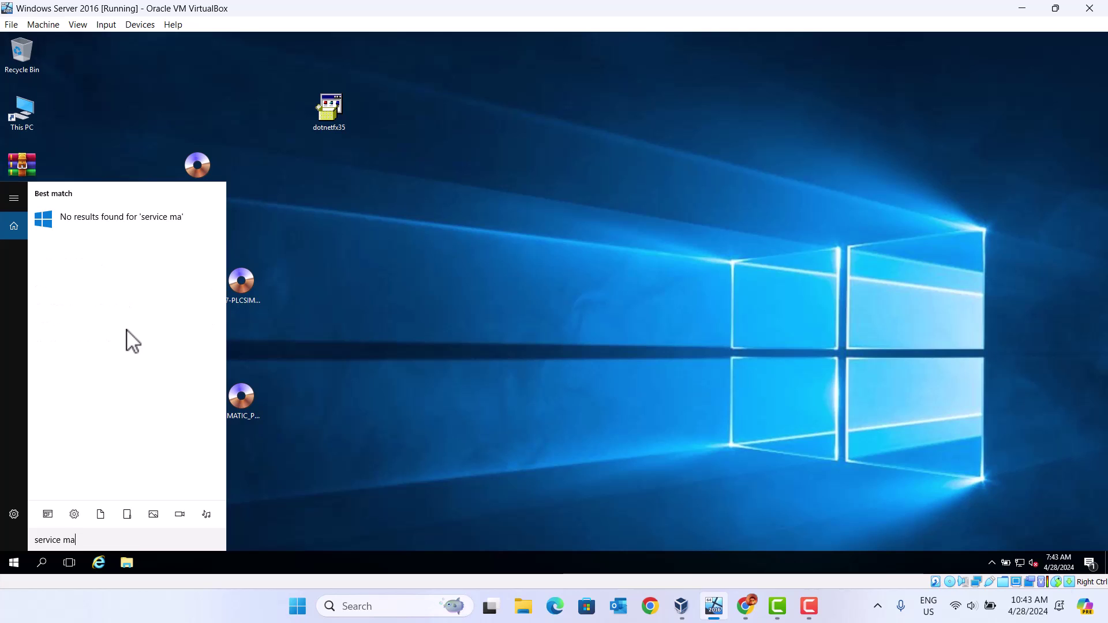
pyautogui.press('BackSpace')
pyautogui.press('BackSpace')
pyautogui.press('BackSpace')
pyautogui.press('BackSpace')
pyautogui.press('BackSpace')
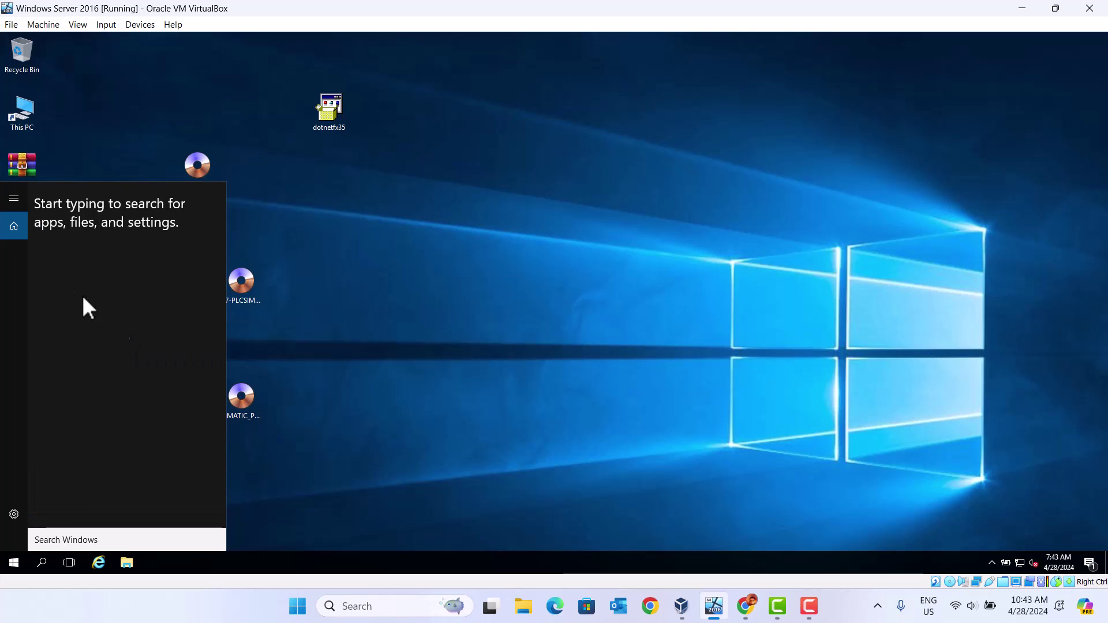
pyautogui.press('Escape')
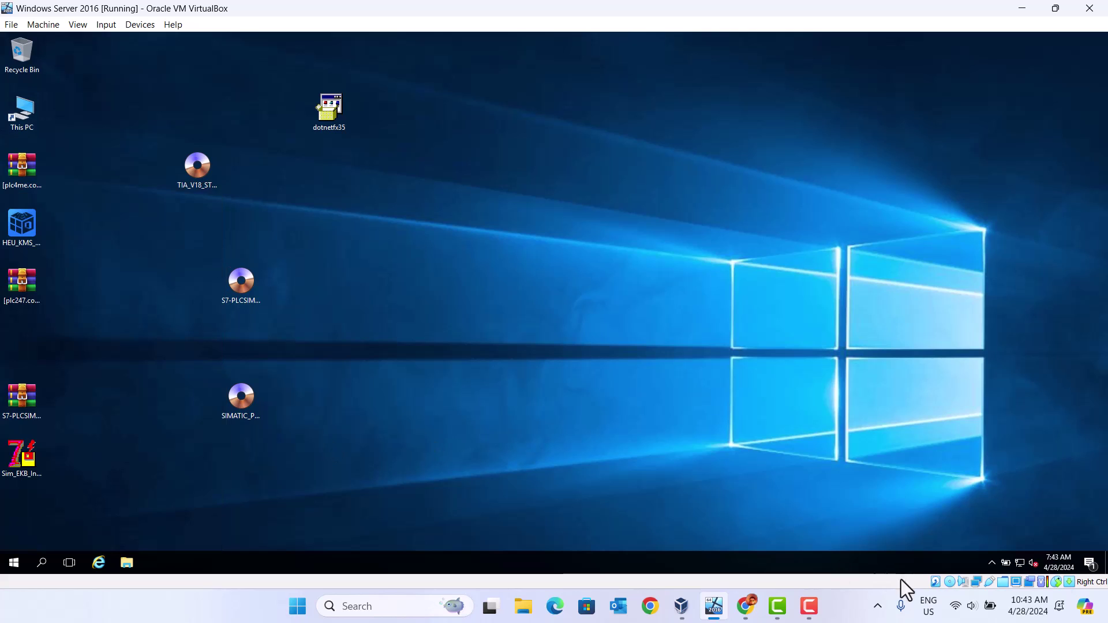
pyautogui.click(17, 562)
pyautogui.click(457, 494)
pyautogui.click(15, 563)
pyautogui.write('ser')
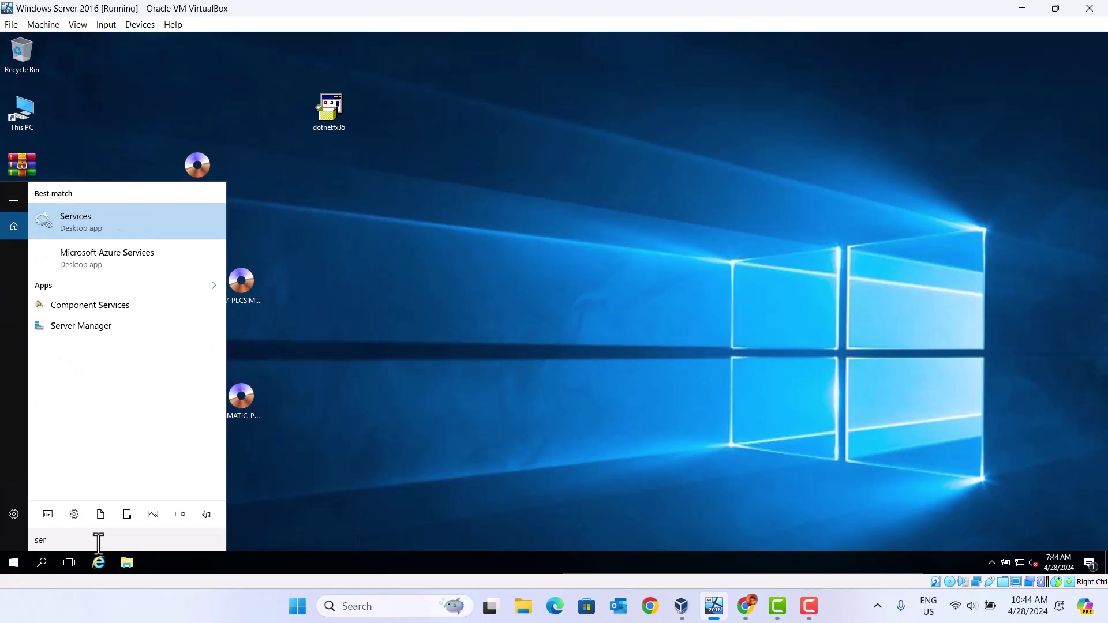
pyautogui.write('ver')
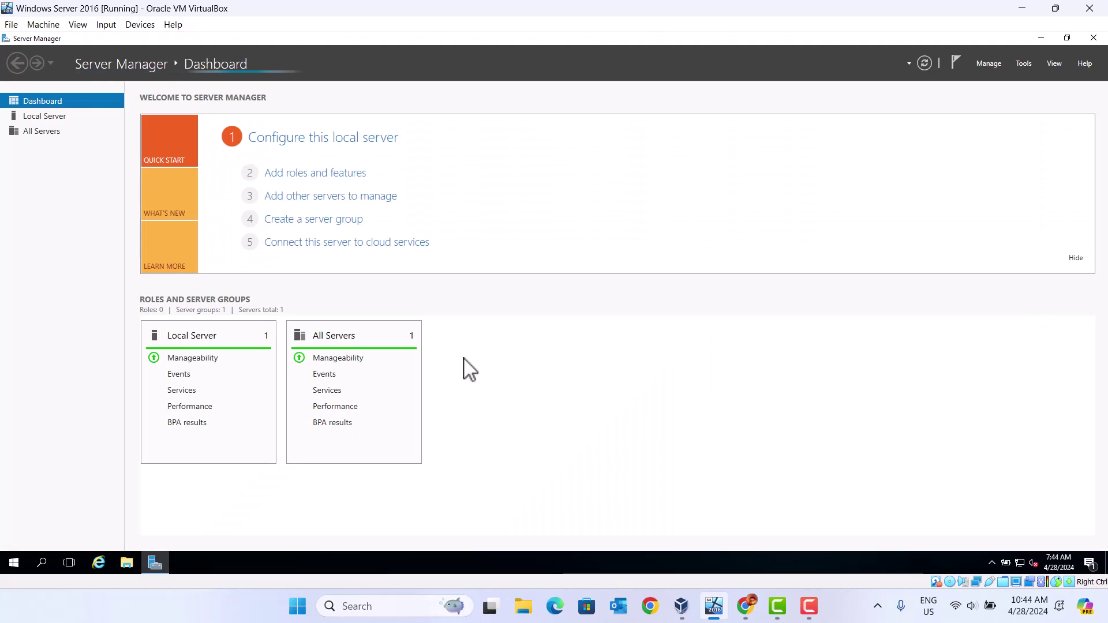
# Step: Step through the Add Roles and Features wizard to the Features list, then cancel it
pyautogui.click(299, 175)
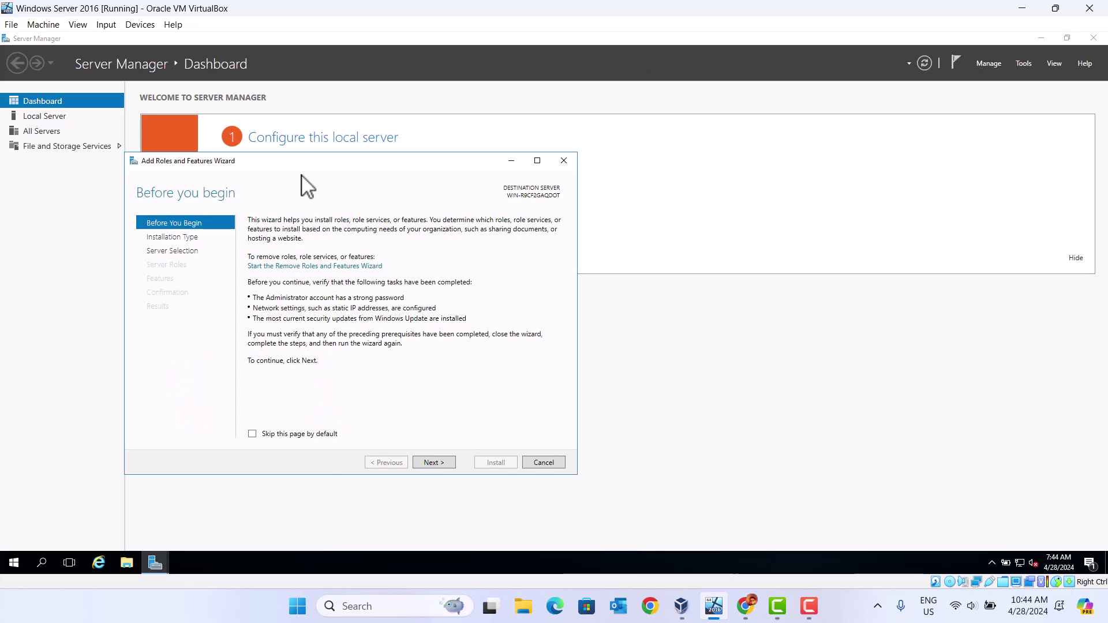
pyautogui.click(435, 463)
pyautogui.click(435, 464)
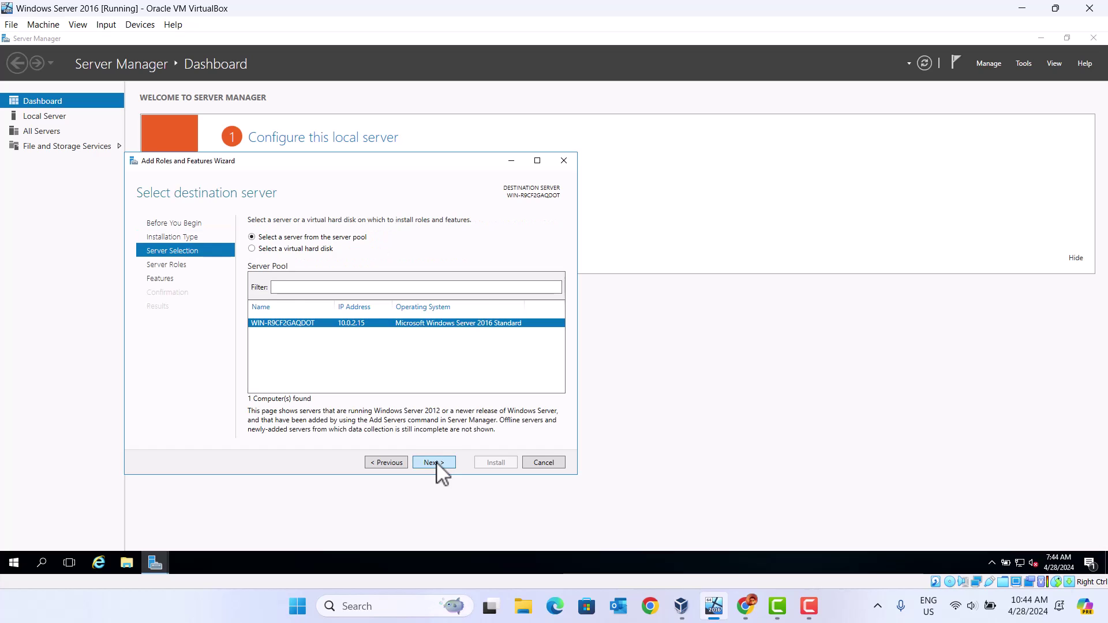
pyautogui.click(434, 464)
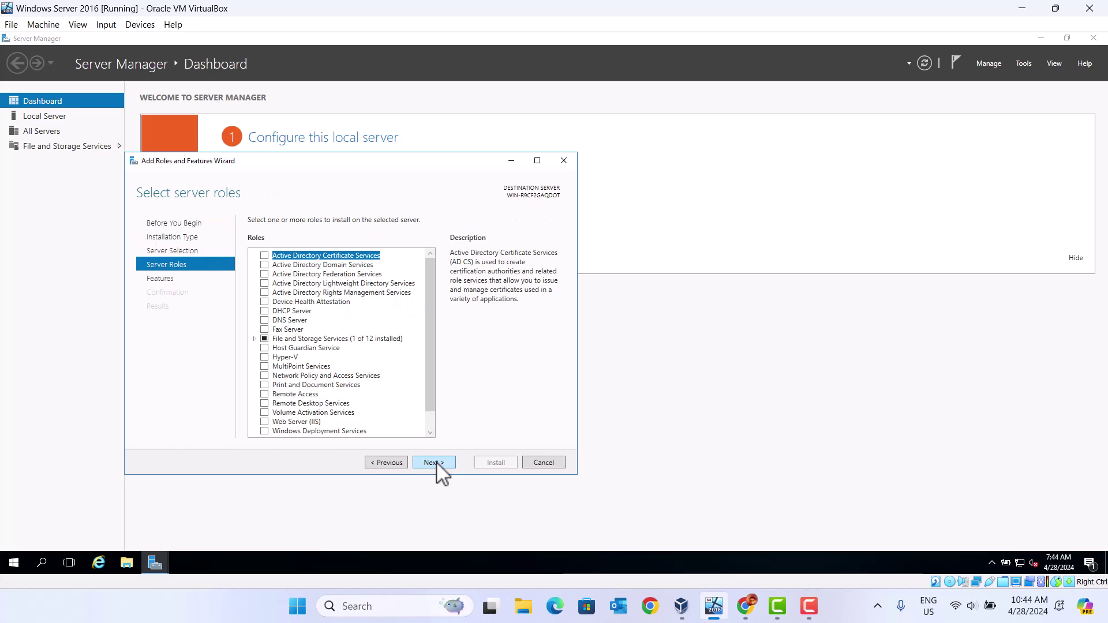
pyautogui.click(436, 463)
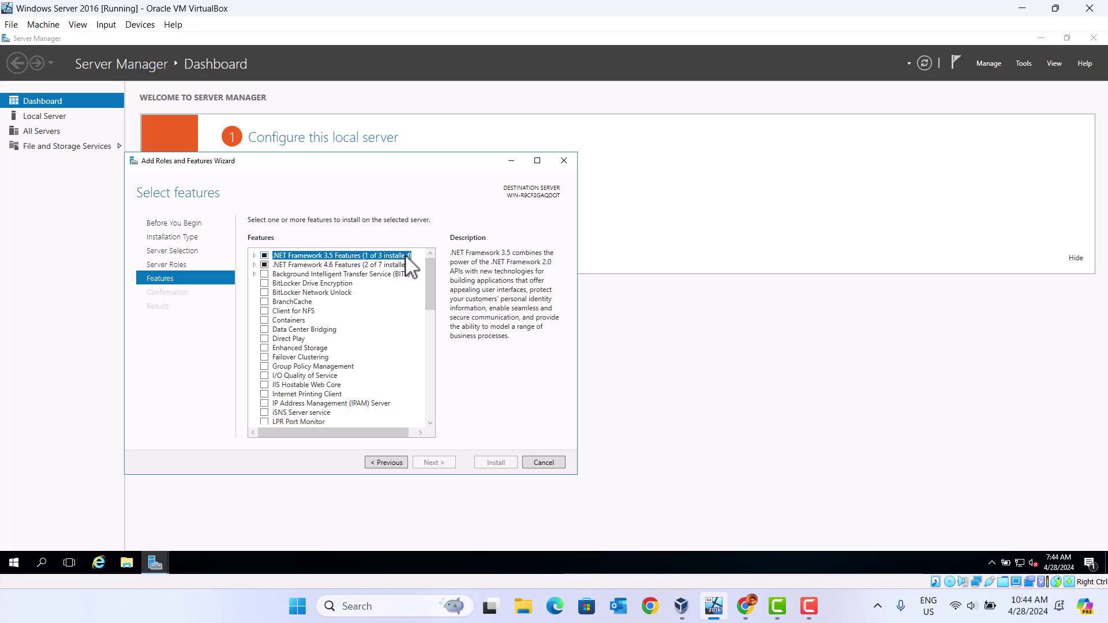
pyautogui.click(540, 467)
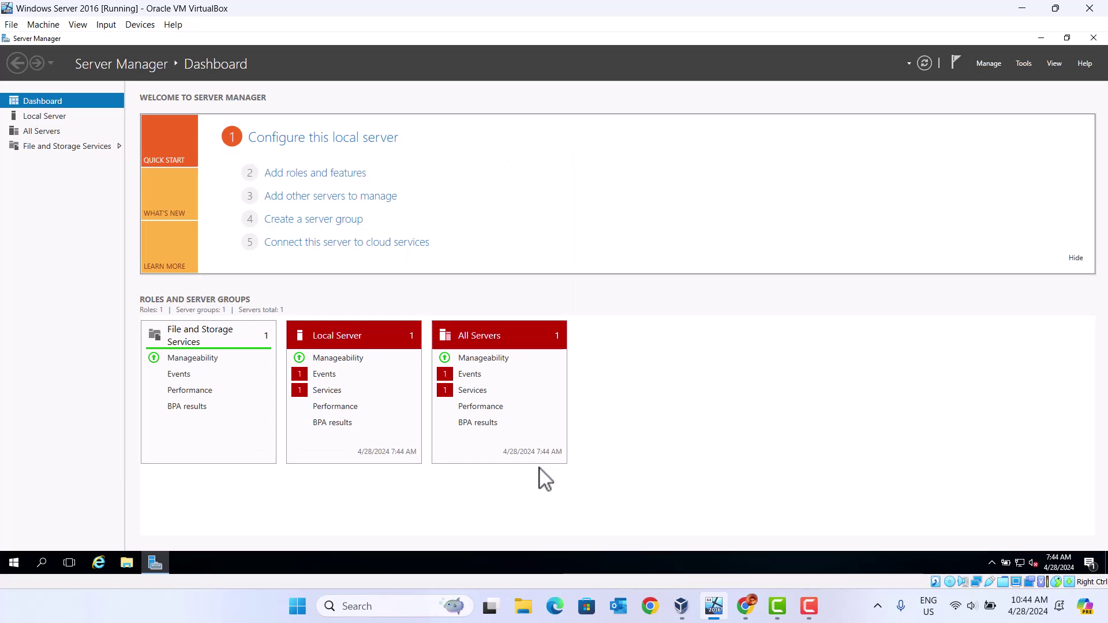
# Step: Close Server Manager and run Start from the STEP 7 disc on CD Drive (E:)
pyautogui.click(1093, 38)
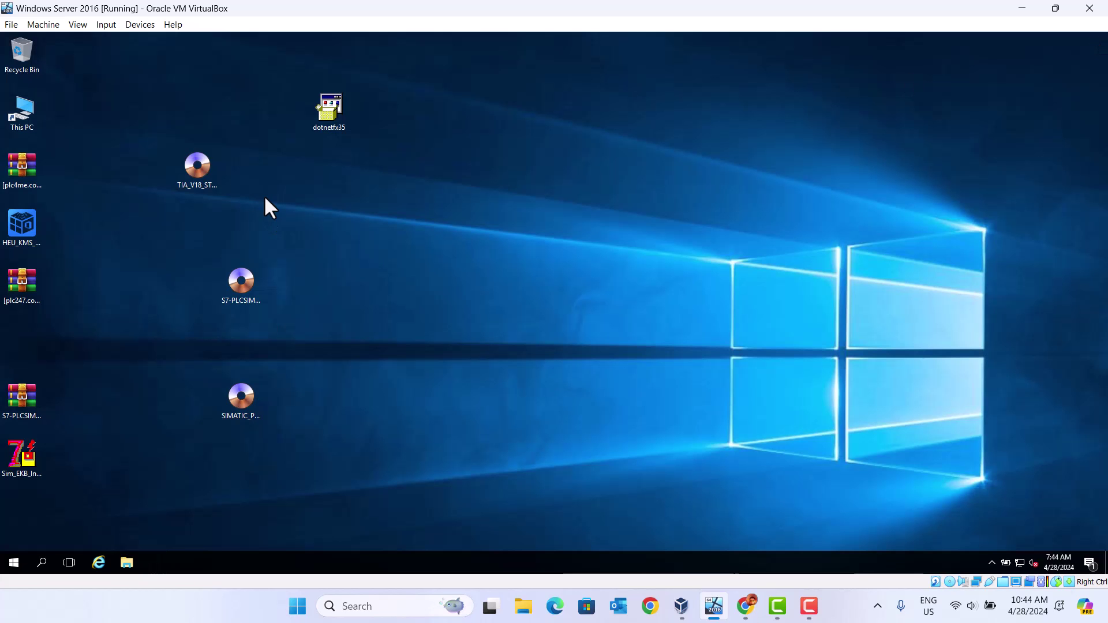
pyautogui.doubleClick(19, 118)
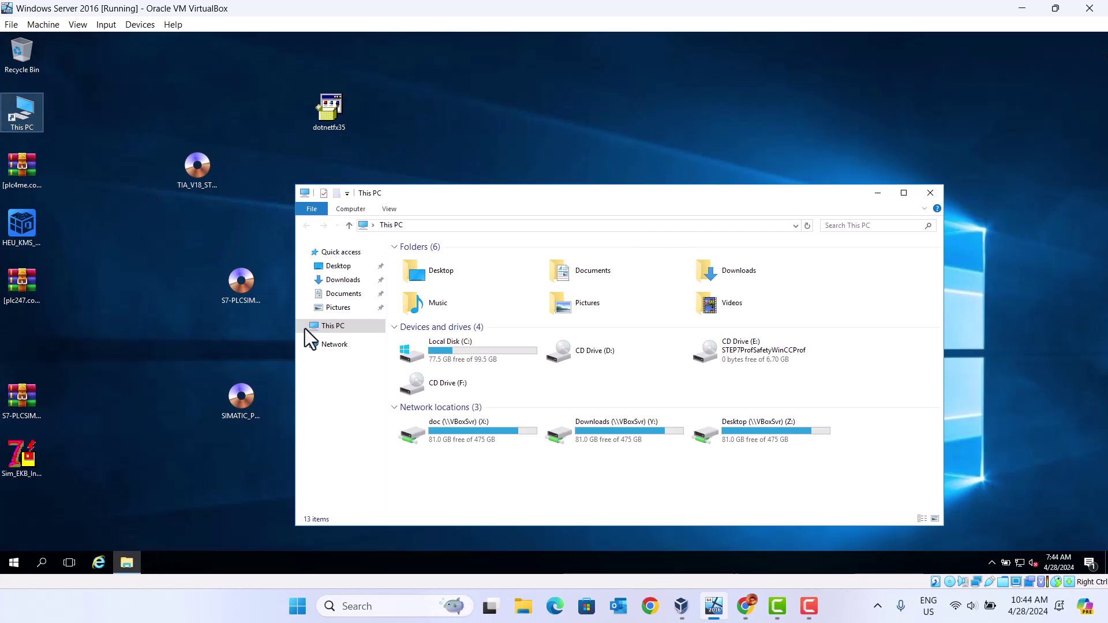
pyautogui.doubleClick(740, 357)
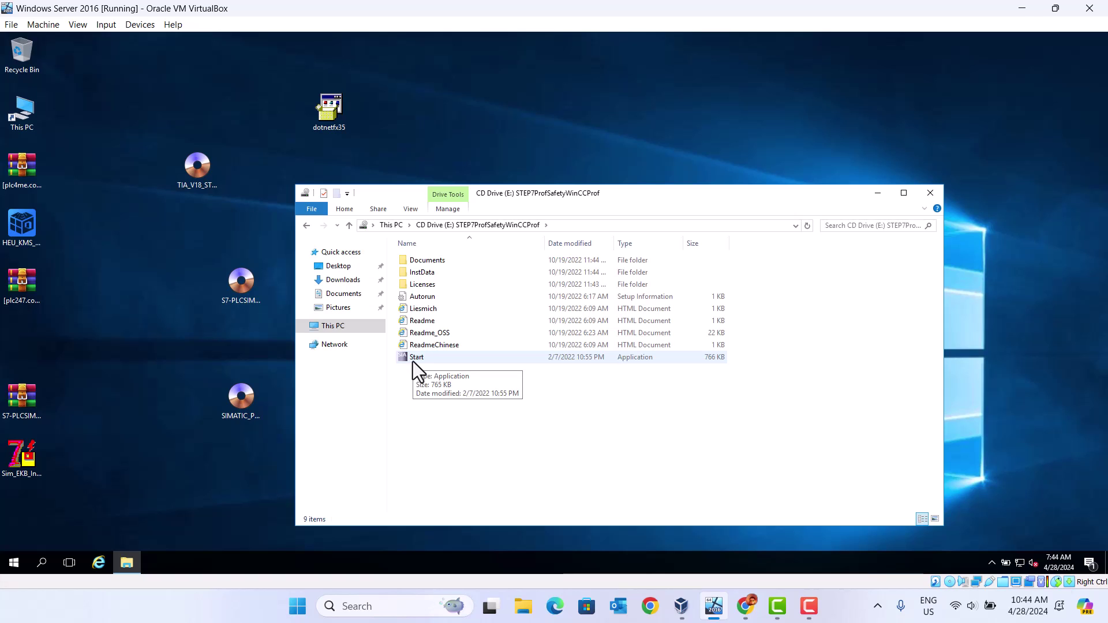
pyautogui.rightClick(414, 364)
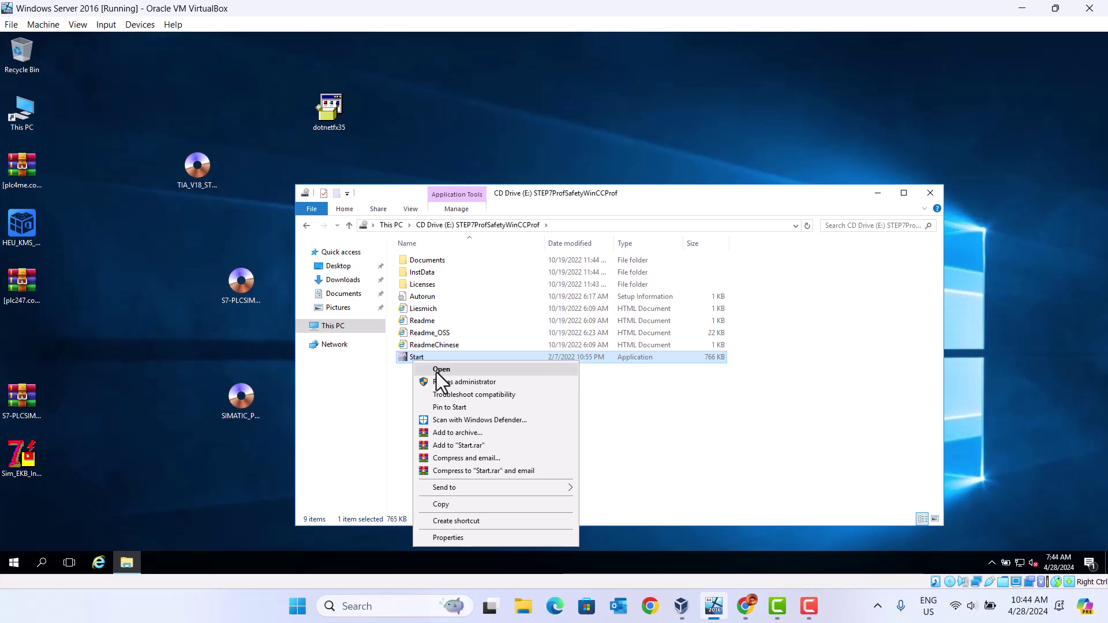
pyautogui.click(448, 382)
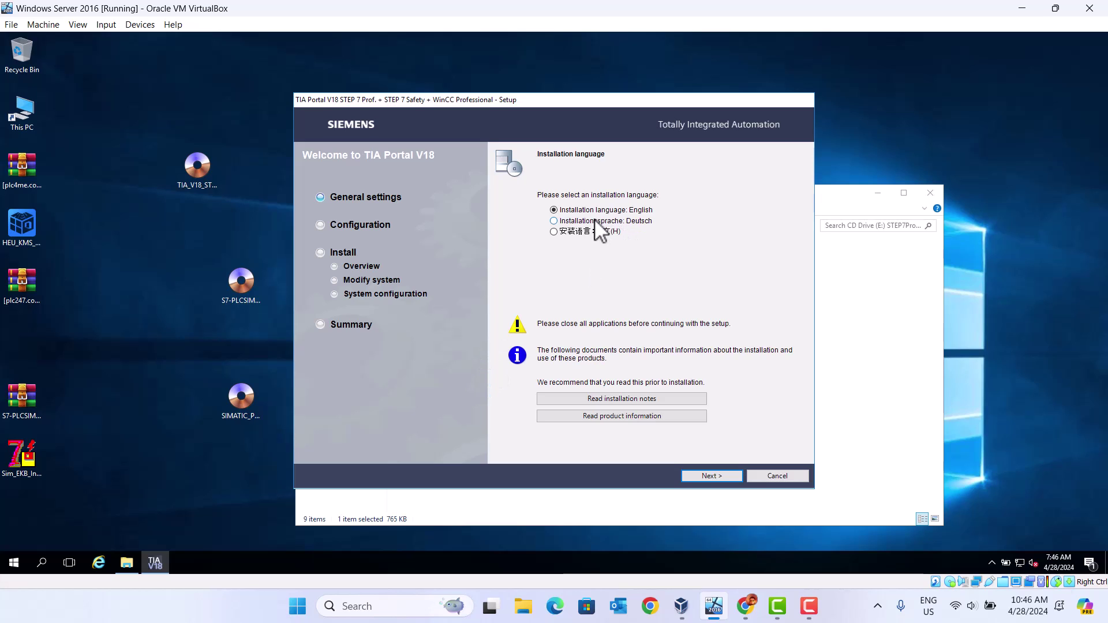
# Step: Keep English installation and product languages and the typical feature selection
pyautogui.click(716, 477)
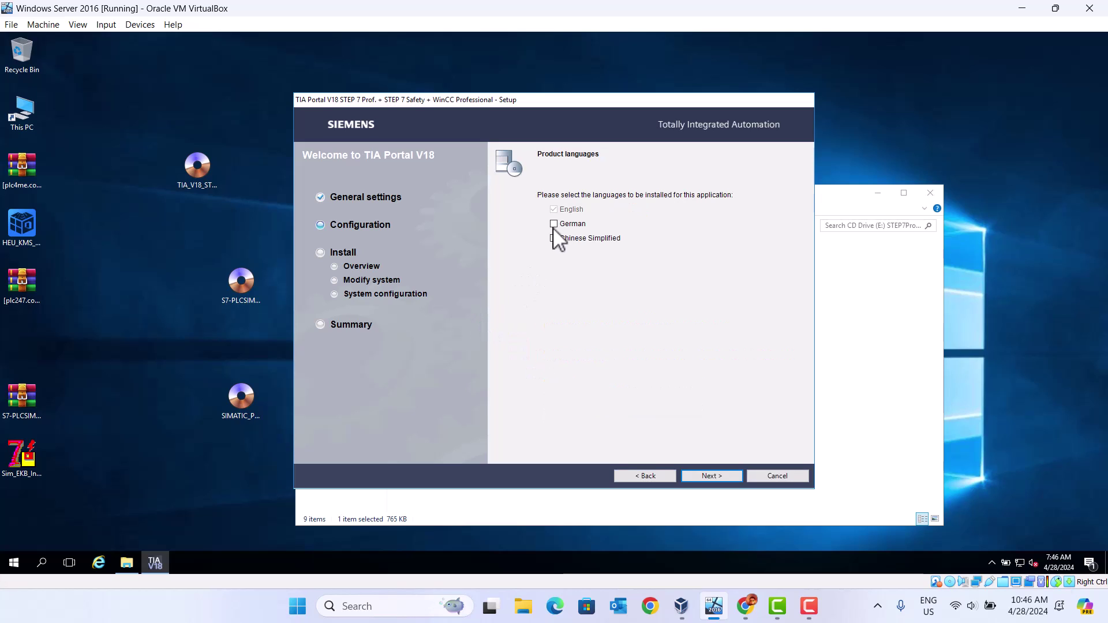
pyautogui.click(717, 482)
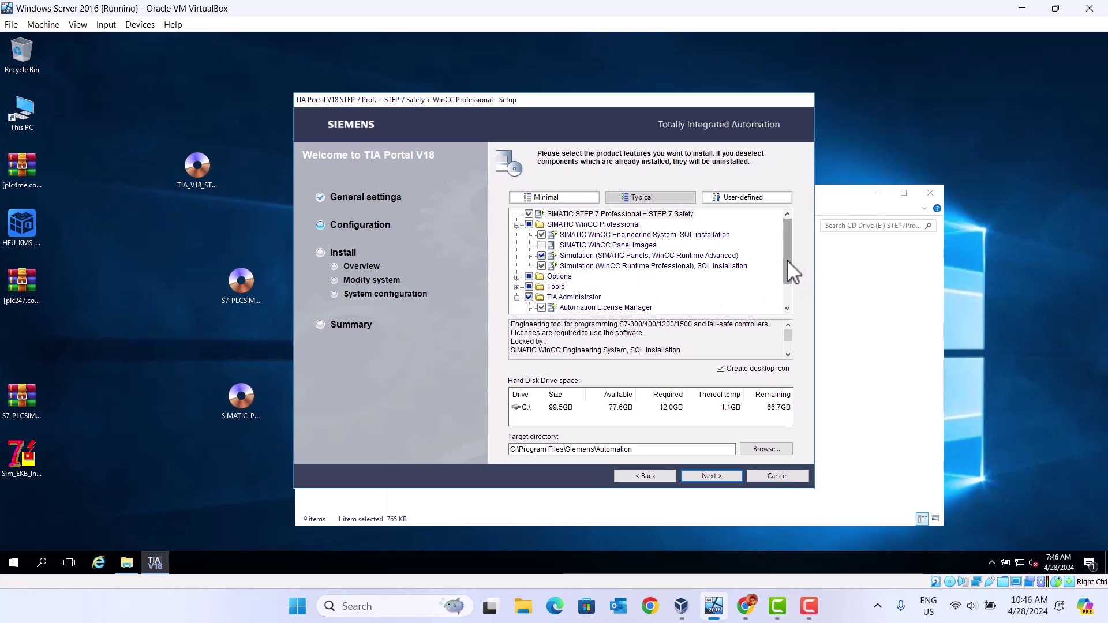
pyautogui.moveTo(787, 259); pyautogui.dragTo(797, 314)
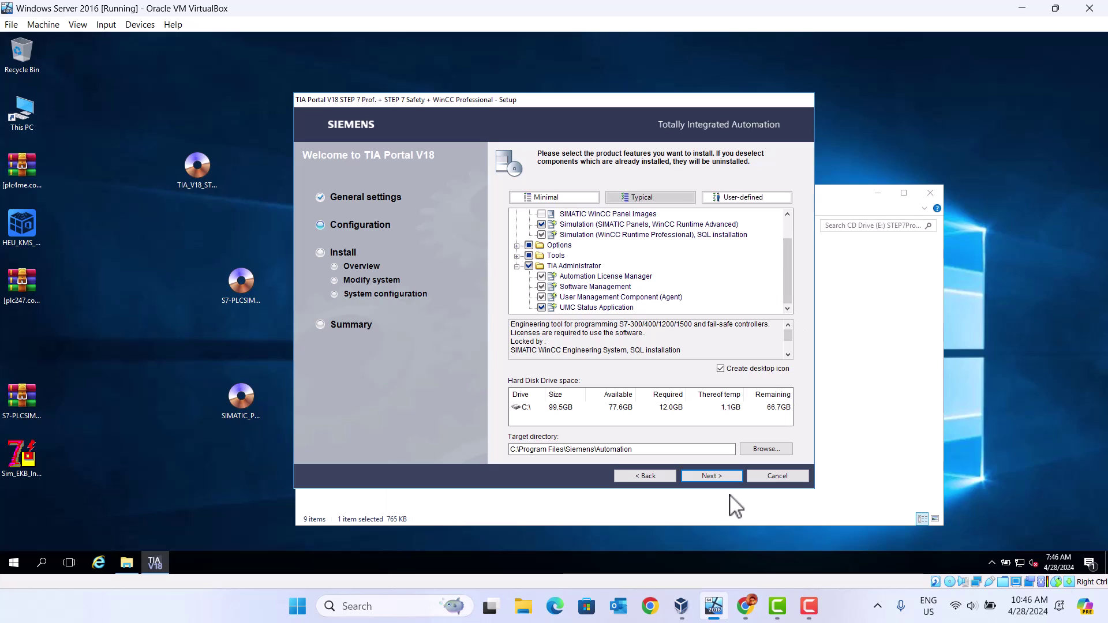
pyautogui.click(709, 481)
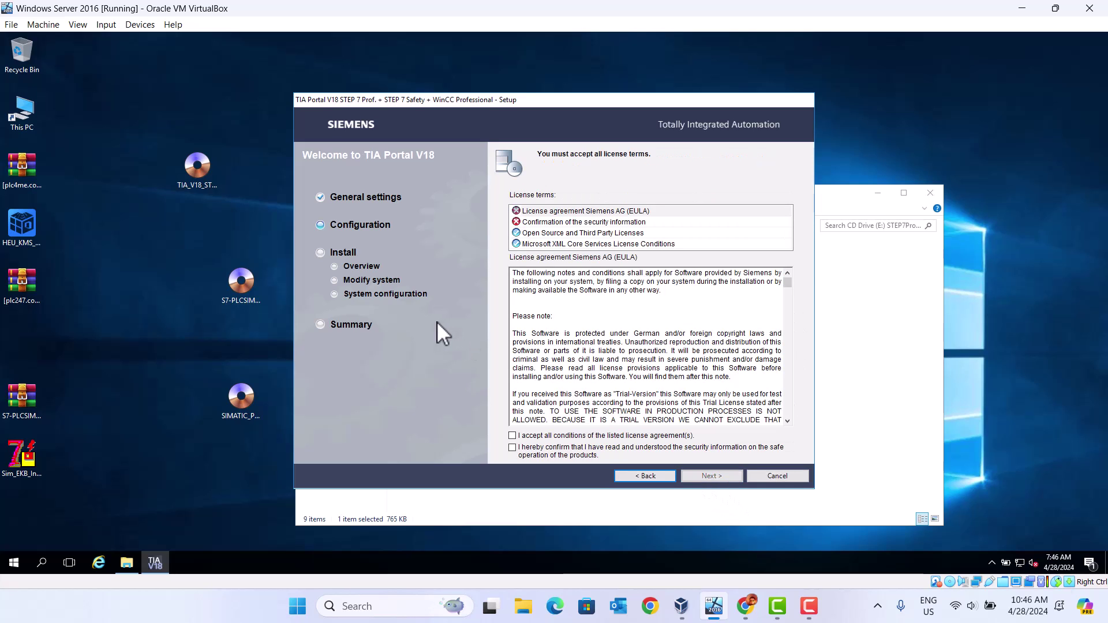
# Step: Accept all license terms and the security and permissions settings
pyautogui.click(512, 436)
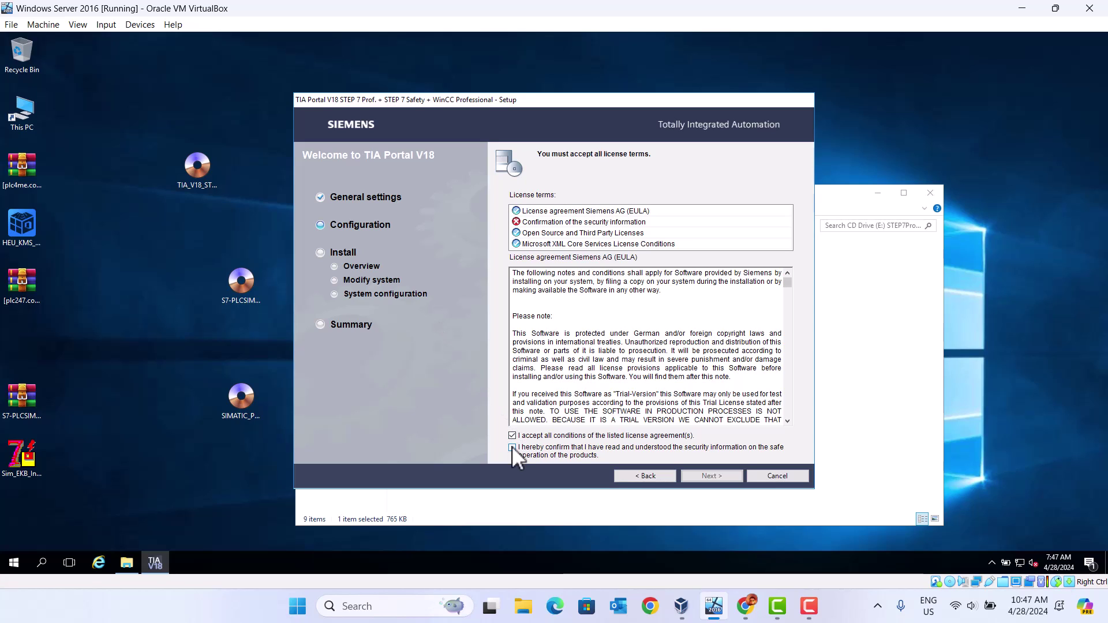
pyautogui.click(511, 448)
pyautogui.click(705, 481)
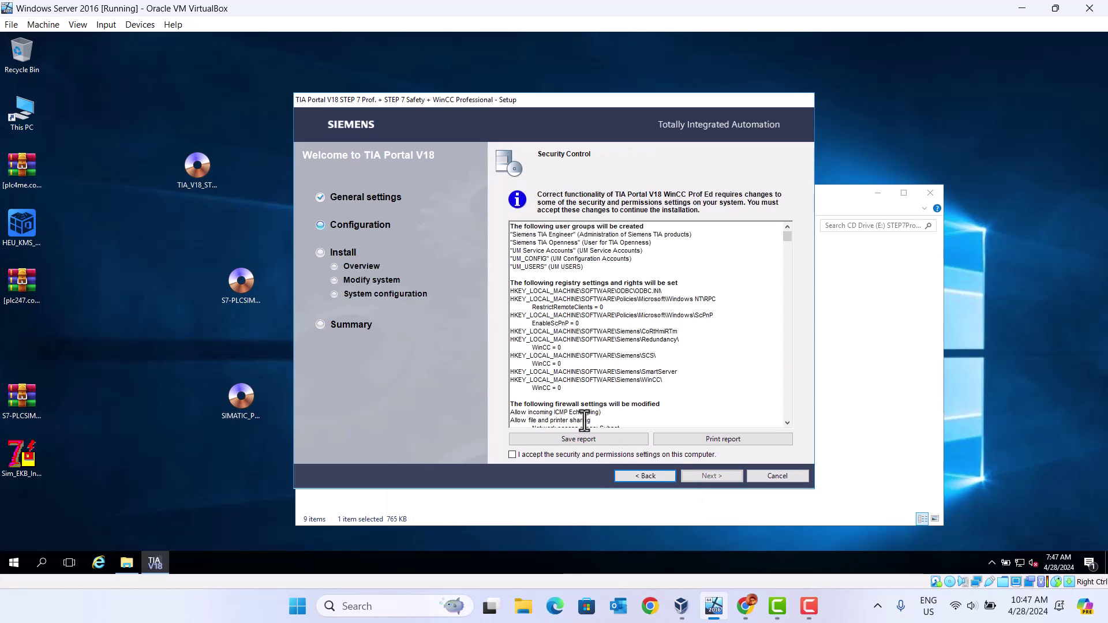
pyautogui.click(513, 456)
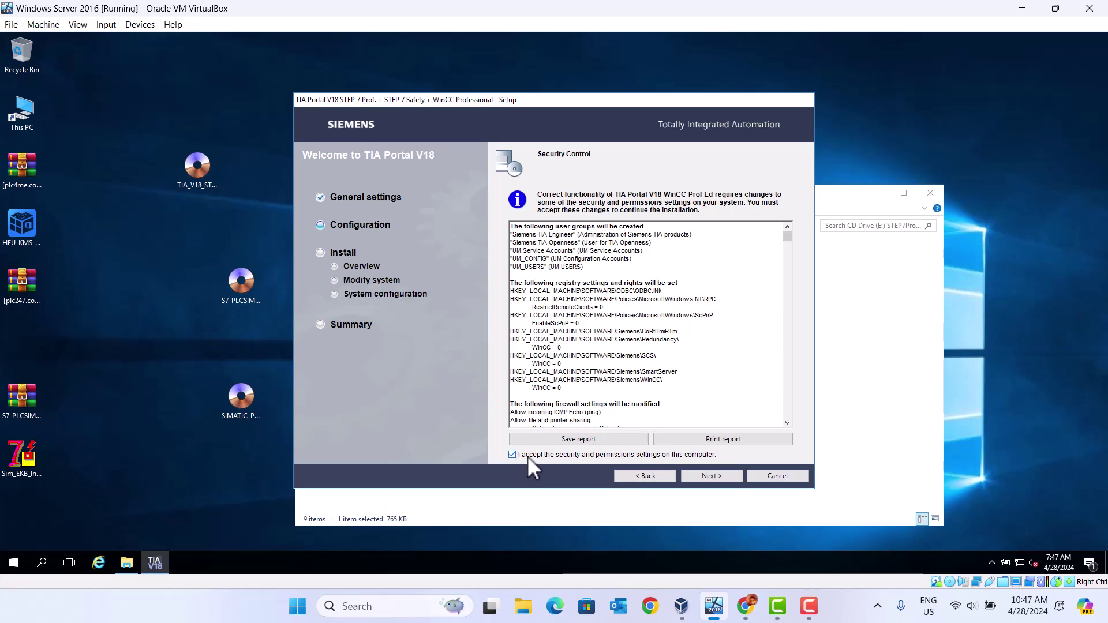
pyautogui.click(714, 476)
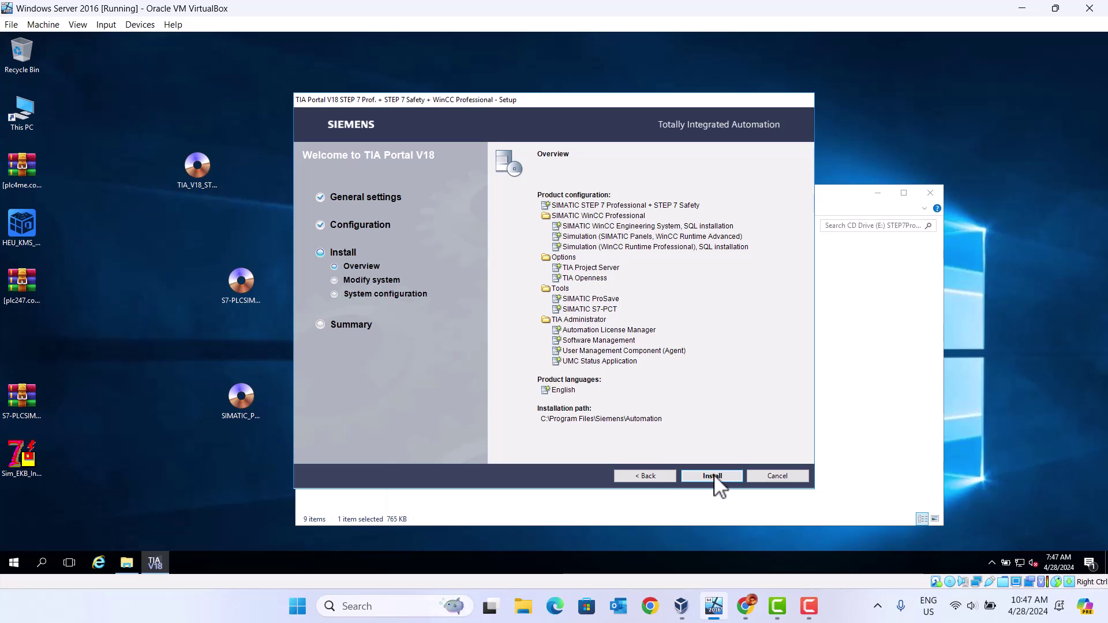
# Step: Run the TIA Portal V18 installation until the setup window closes
pyautogui.click(714, 478)
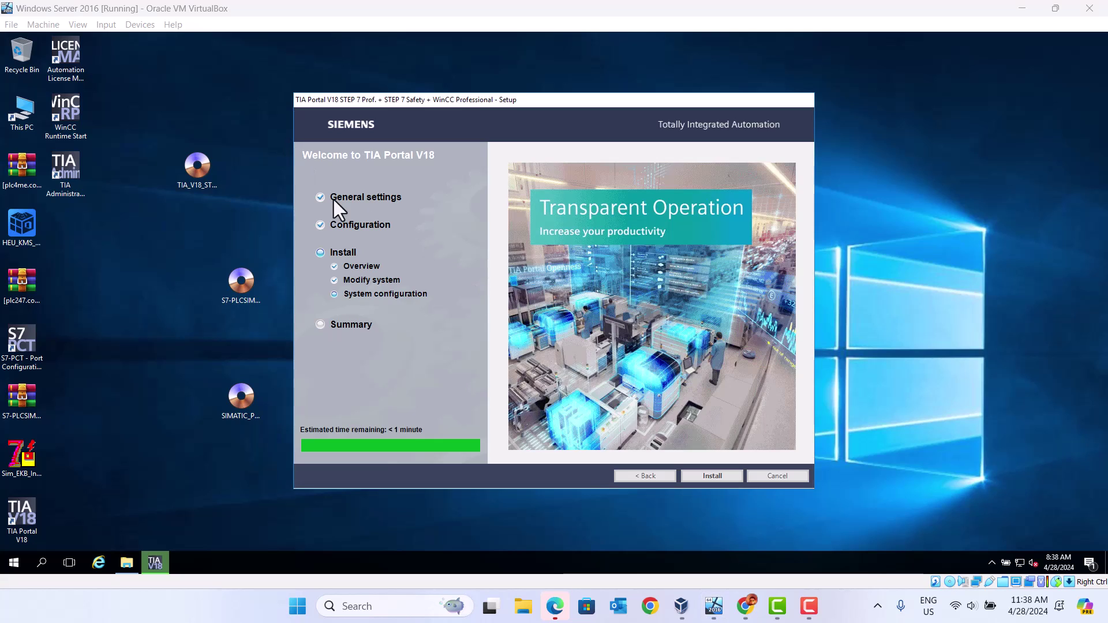
pyautogui.click(806, 606)
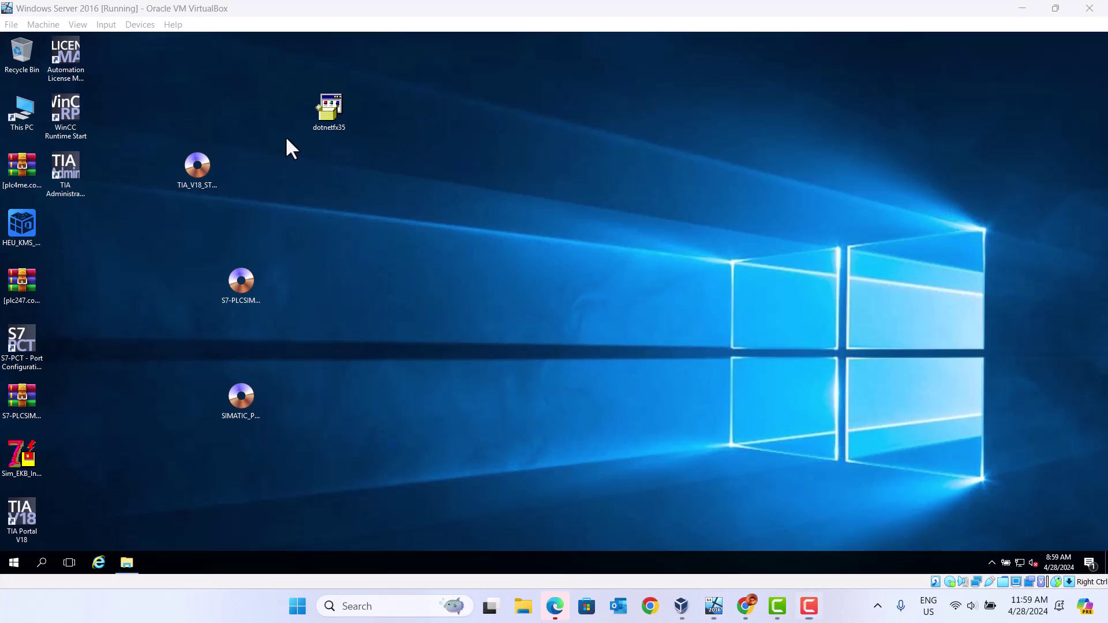
# Step: Mount the S7-PLCSIM_V18 image on CD Drive (E:) with UltraISO
pyautogui.click(114, 317)
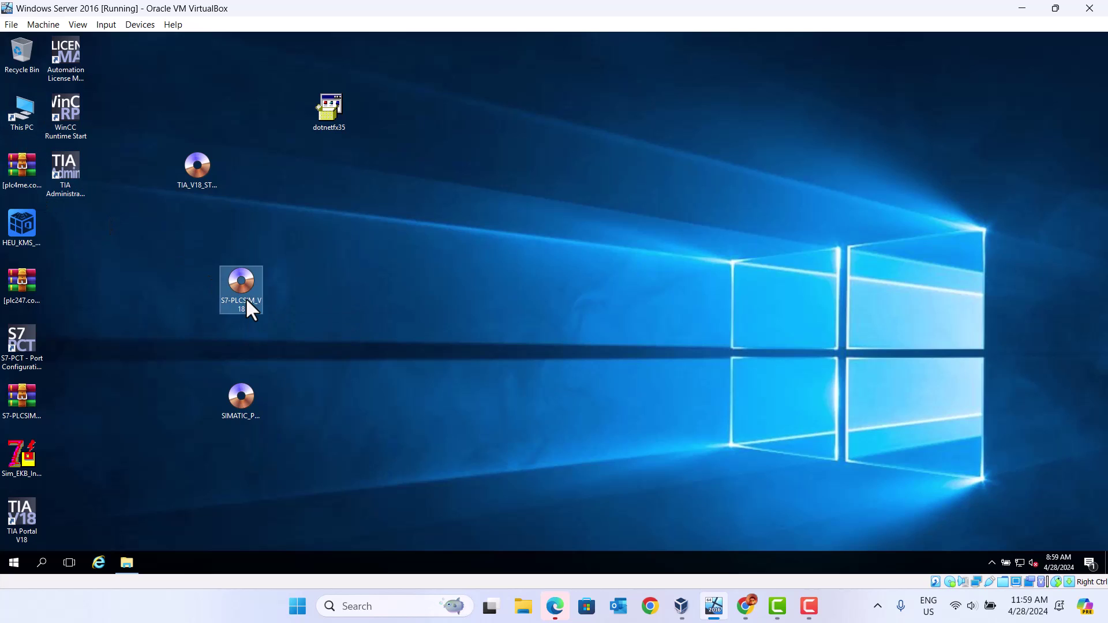
pyautogui.click(245, 412)
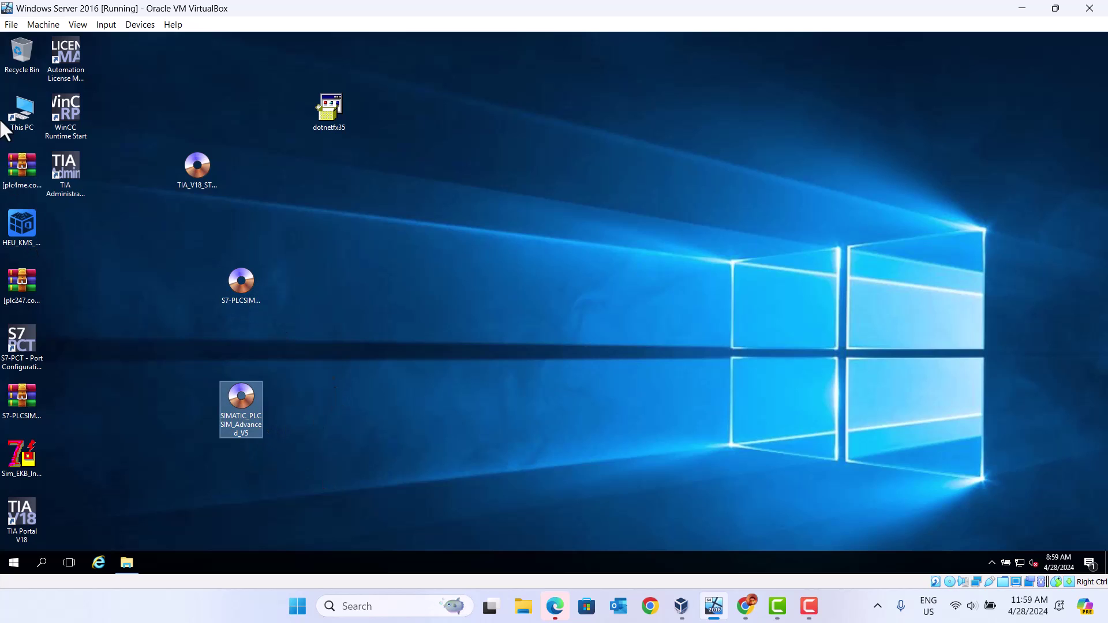
pyautogui.doubleClick(23, 109)
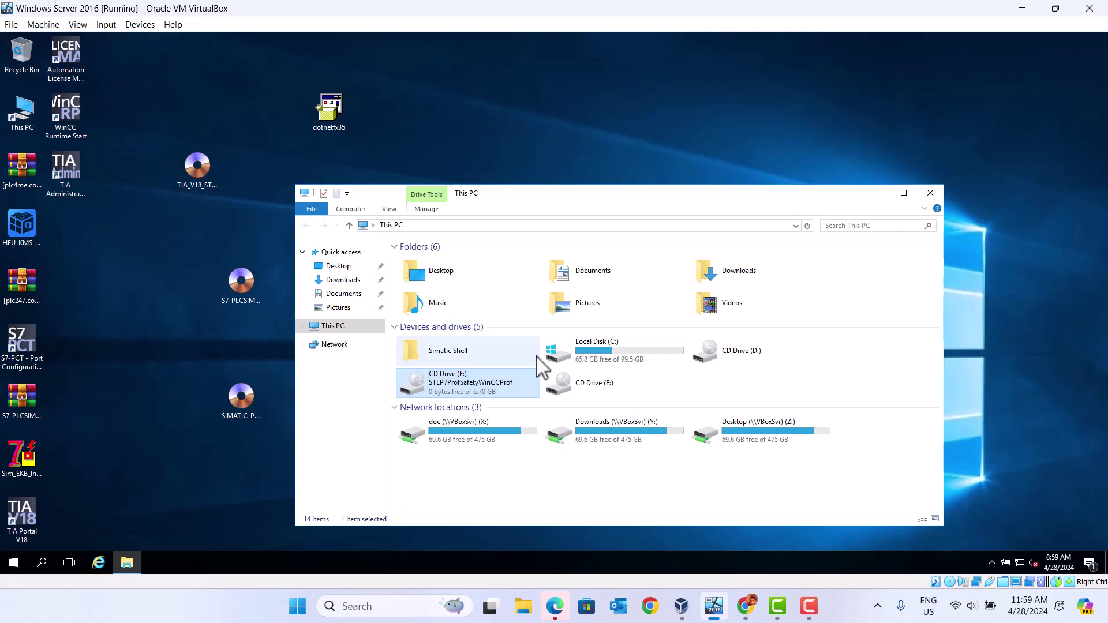
pyautogui.rightClick(452, 382)
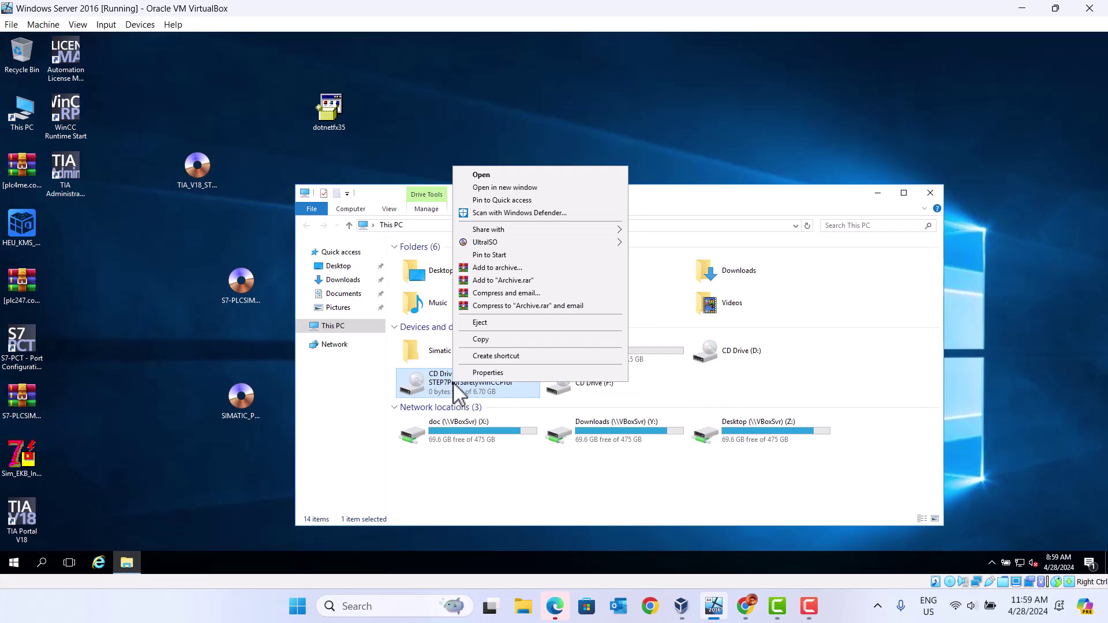
pyautogui.moveTo(519, 242)
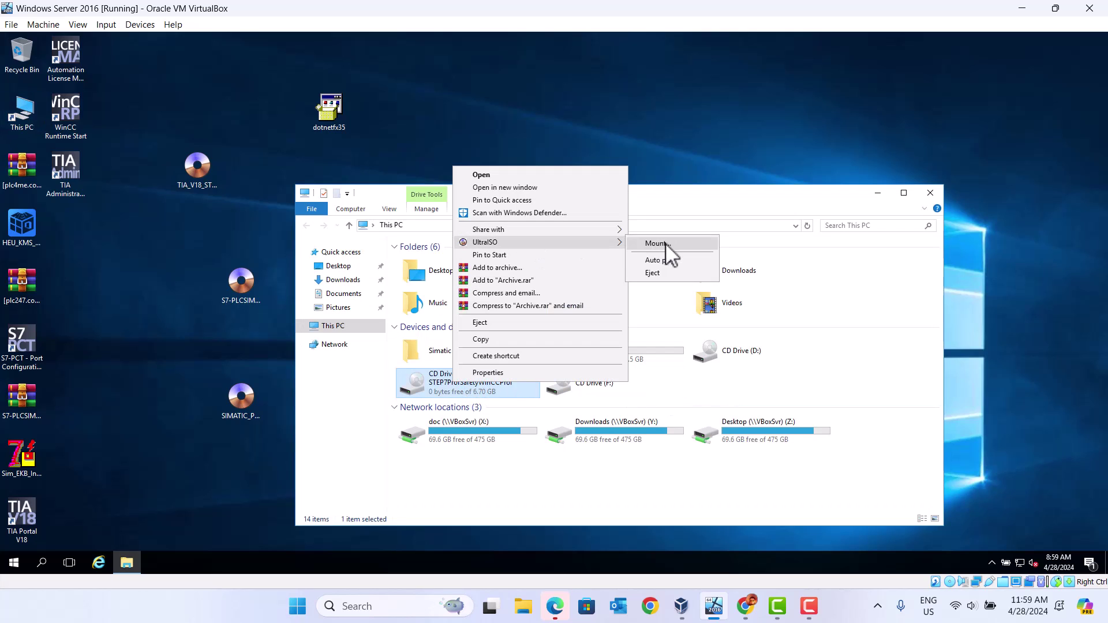
pyautogui.click(666, 245)
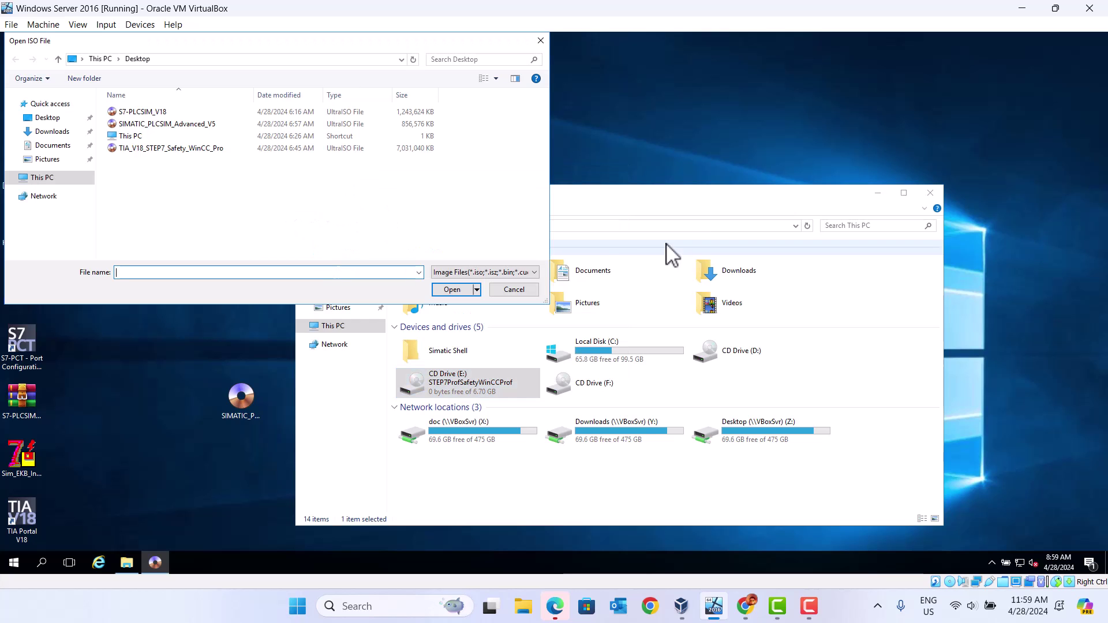
pyautogui.click(143, 111)
pyautogui.press('Return')
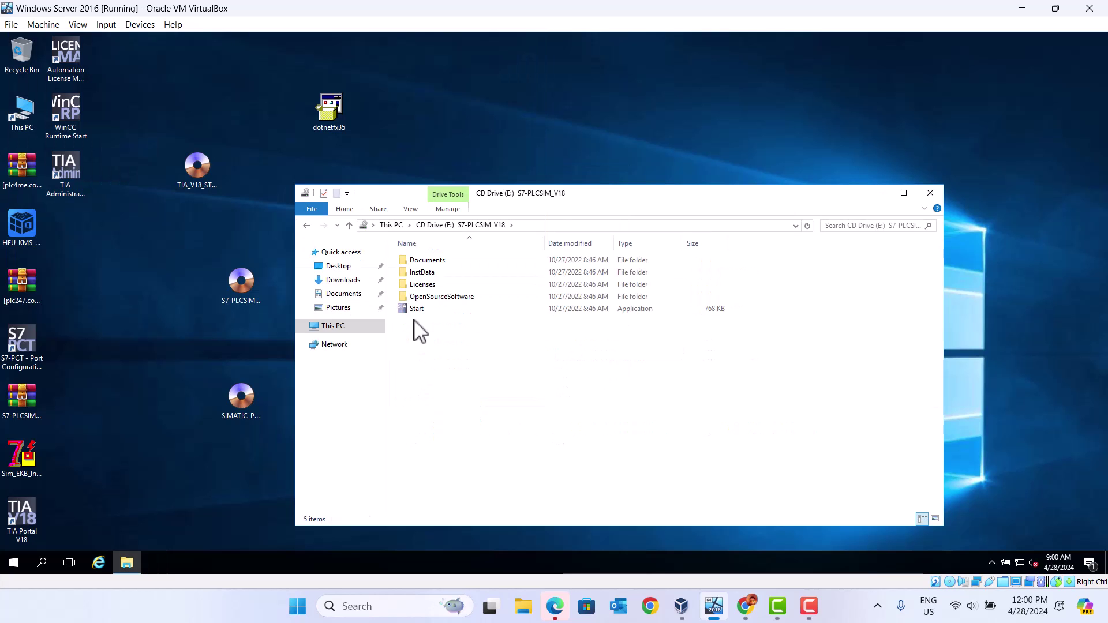
# Step: Launch S7-PLCSIM V18 setup, keeping English language and the default features
pyautogui.click(416, 310)
pyautogui.doubleClick(416, 309)
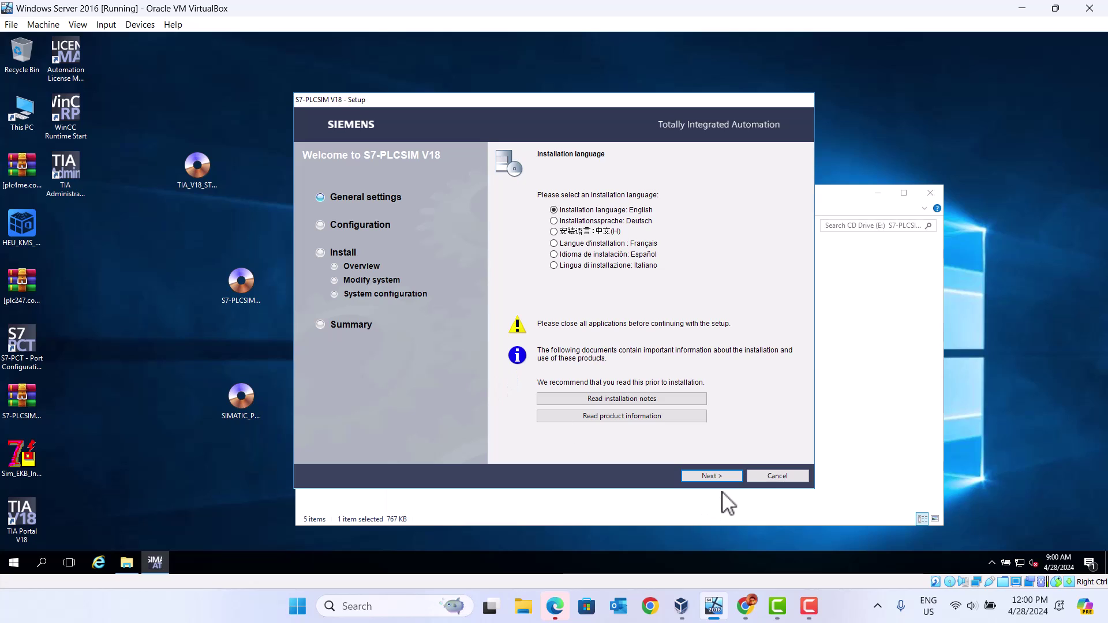
pyautogui.click(711, 479)
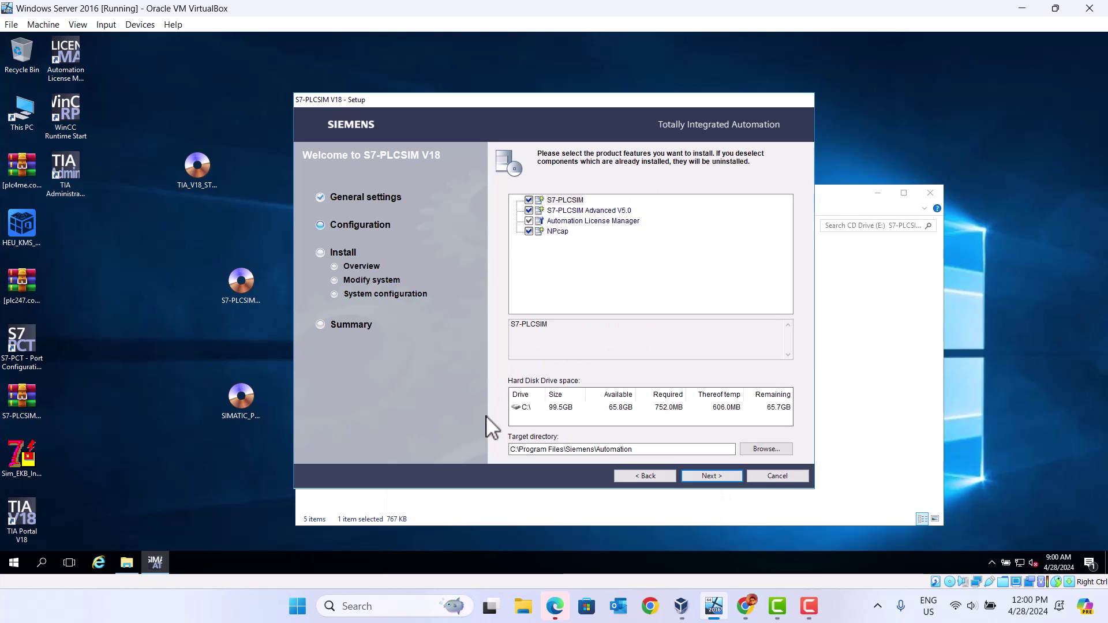
pyautogui.click(715, 479)
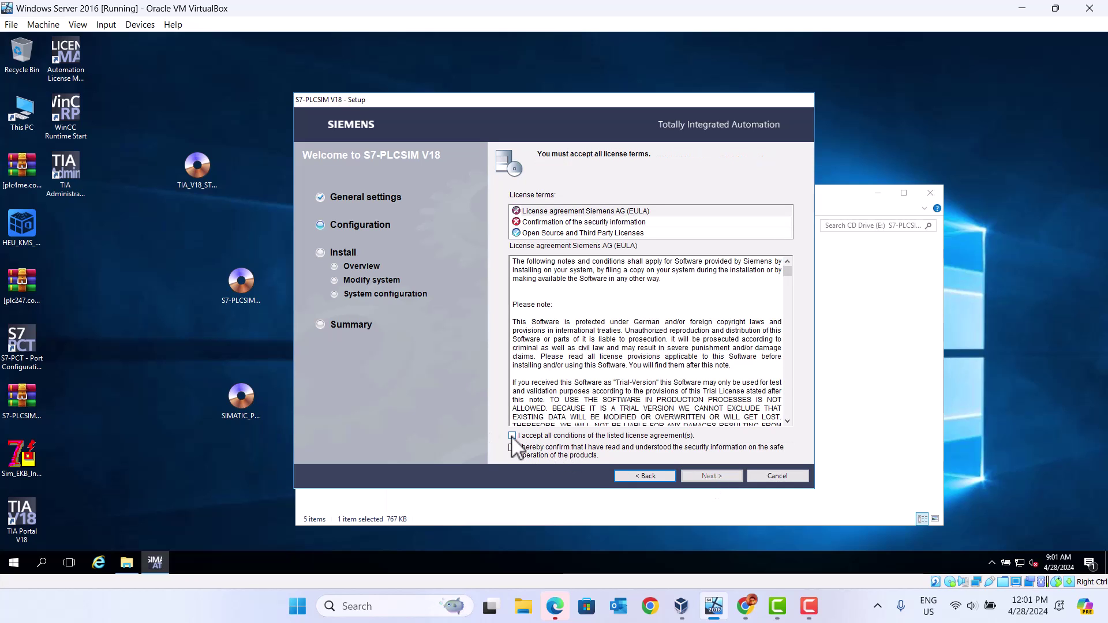
# Step: Accept the license and security terms and start the S7-PLCSIM installation
pyautogui.click(512, 438)
pyautogui.click(513, 448)
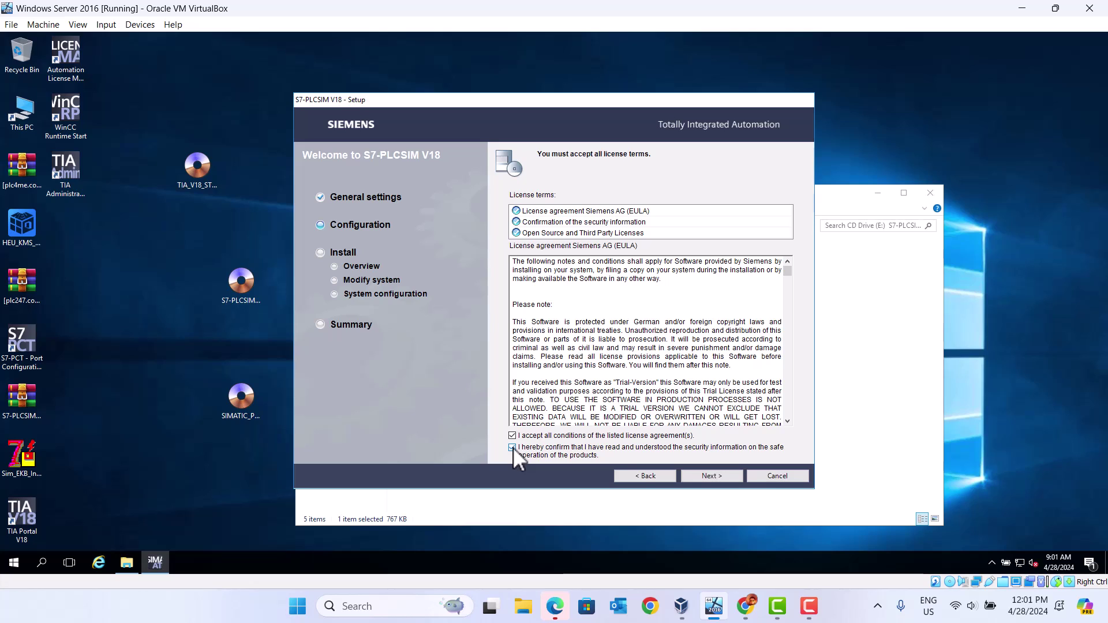
pyautogui.click(714, 481)
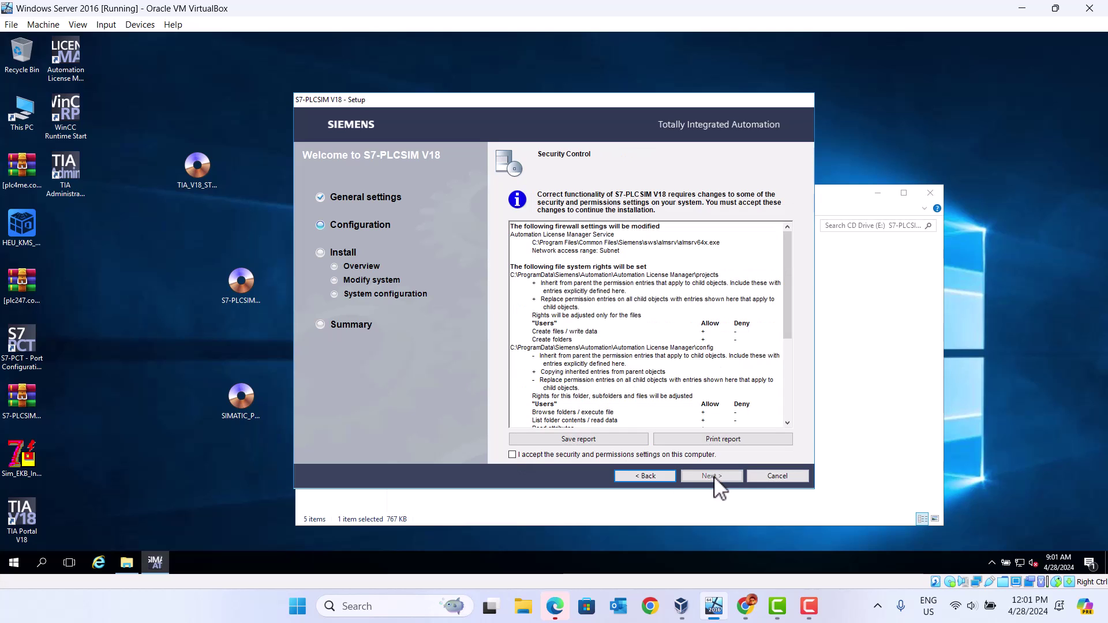
pyautogui.click(512, 454)
pyautogui.click(724, 480)
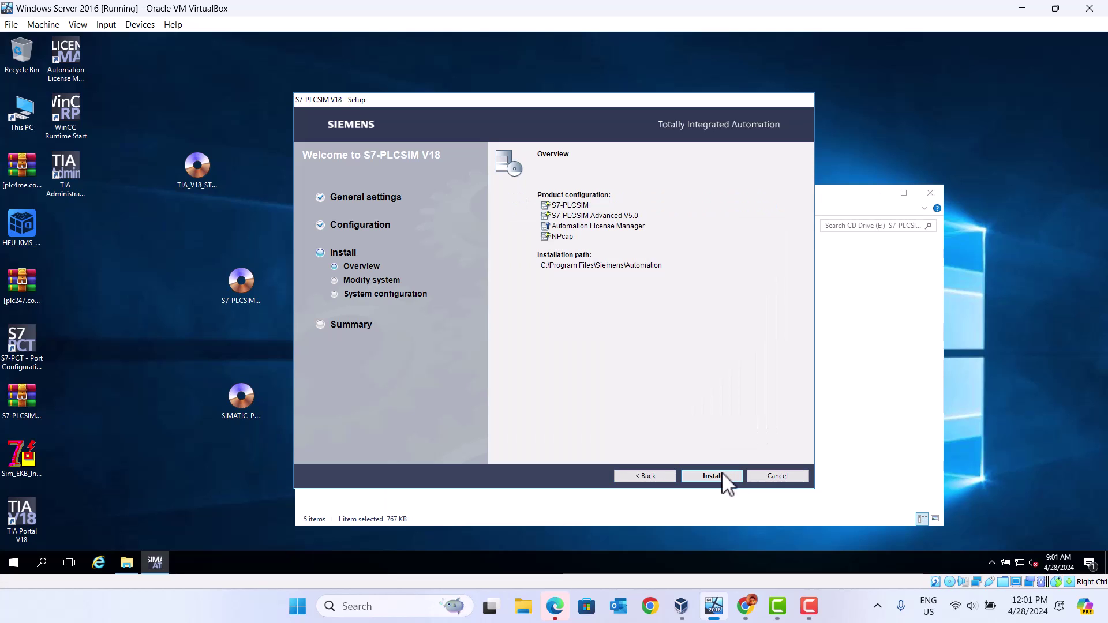
pyautogui.click(723, 480)
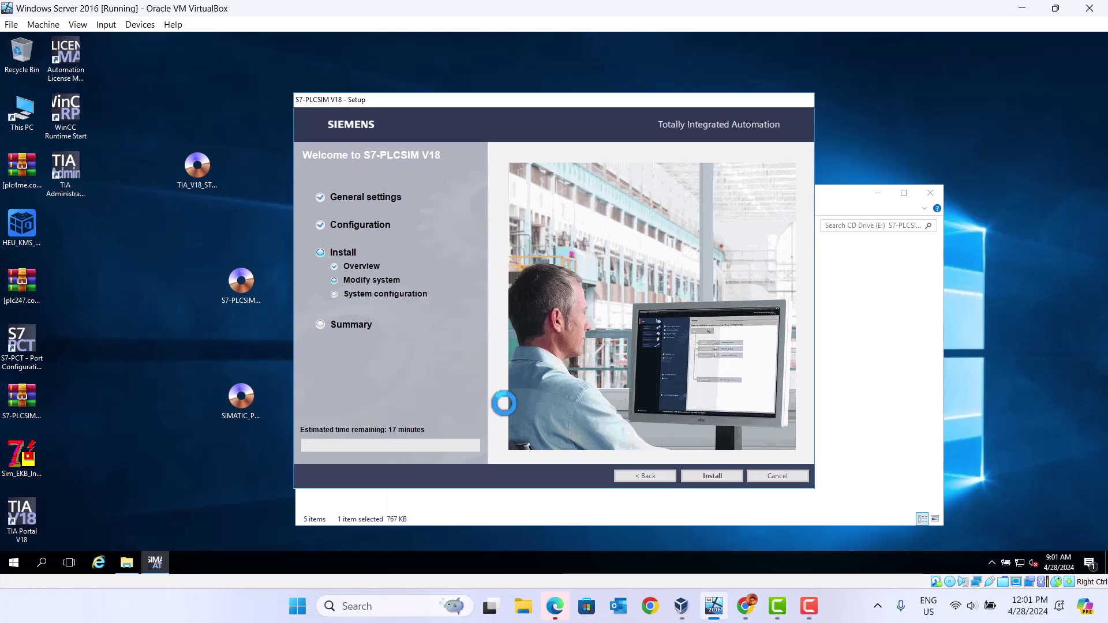
# Step: Let the S7-PLCSIM V18 installation complete and close the setup
pyautogui.click(810, 609)
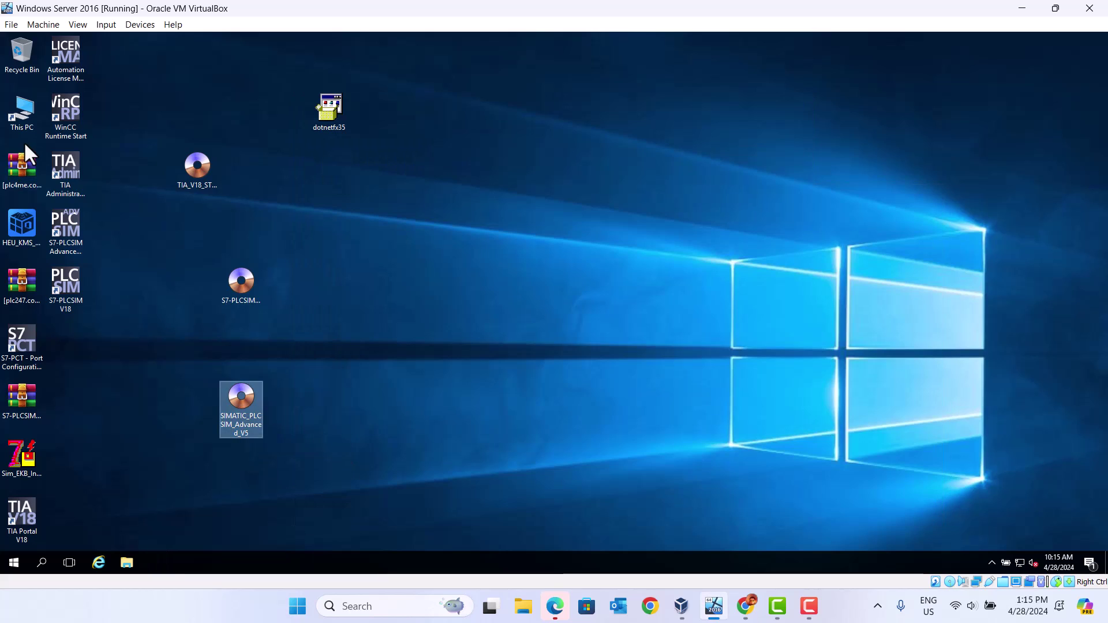
# Step: Mount SIMATIC_PLCSIM_Advanced_V5 on drive E and select Start on the PLCSIMADV drive
pyautogui.doubleClick(22, 121)
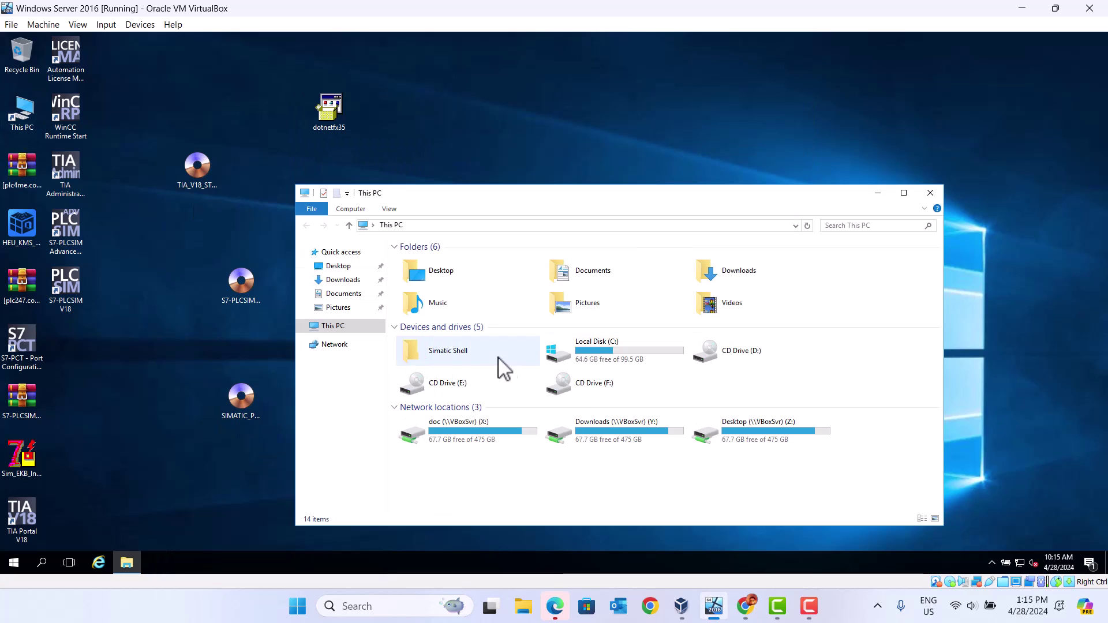
pyautogui.click(445, 388)
pyautogui.rightClick(446, 387)
pyautogui.moveTo(477, 246)
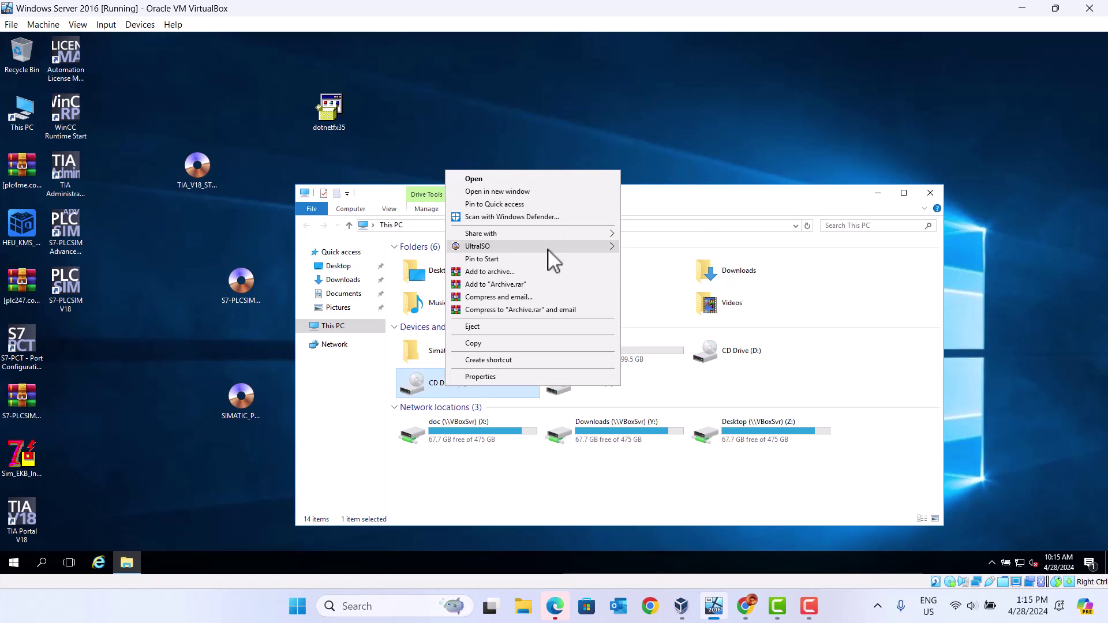
pyautogui.click(673, 252)
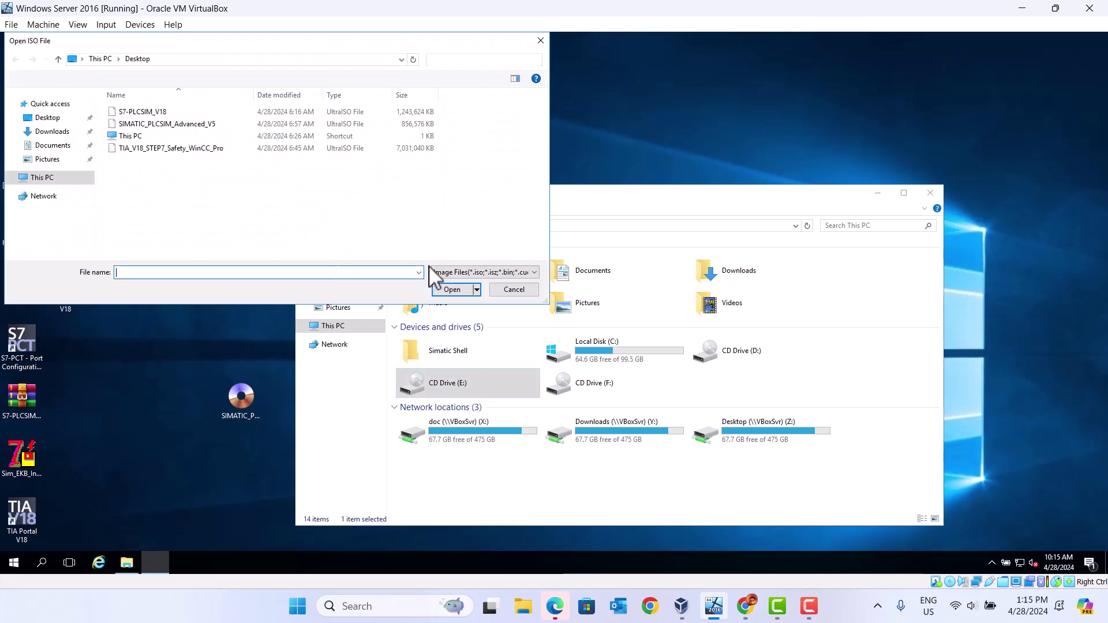
pyautogui.click(168, 124)
pyautogui.click(452, 291)
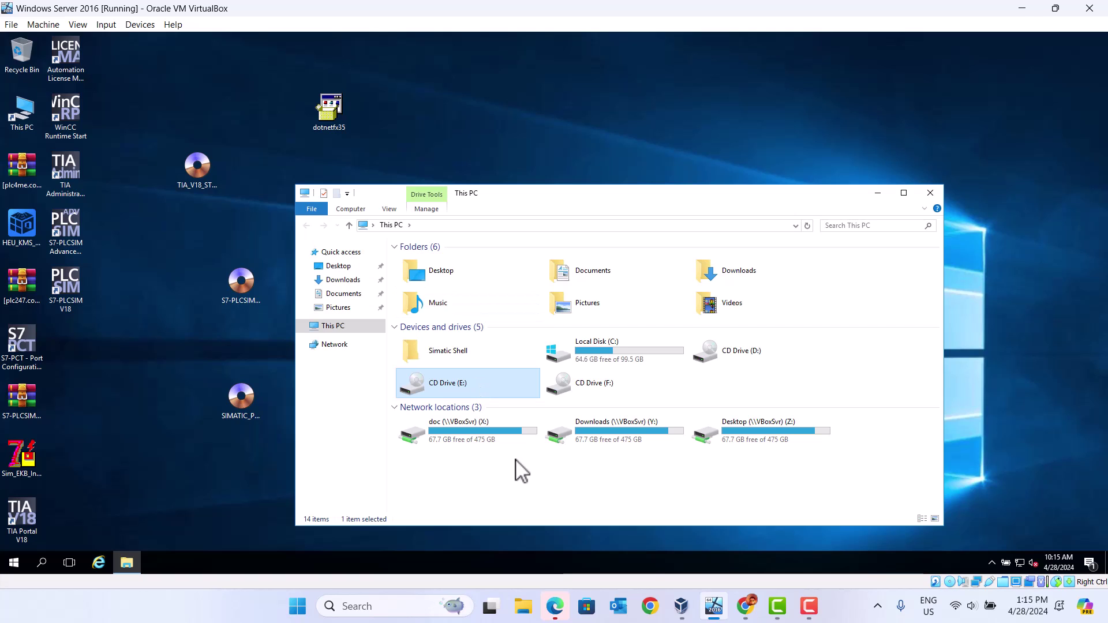
pyautogui.doubleClick(436, 381)
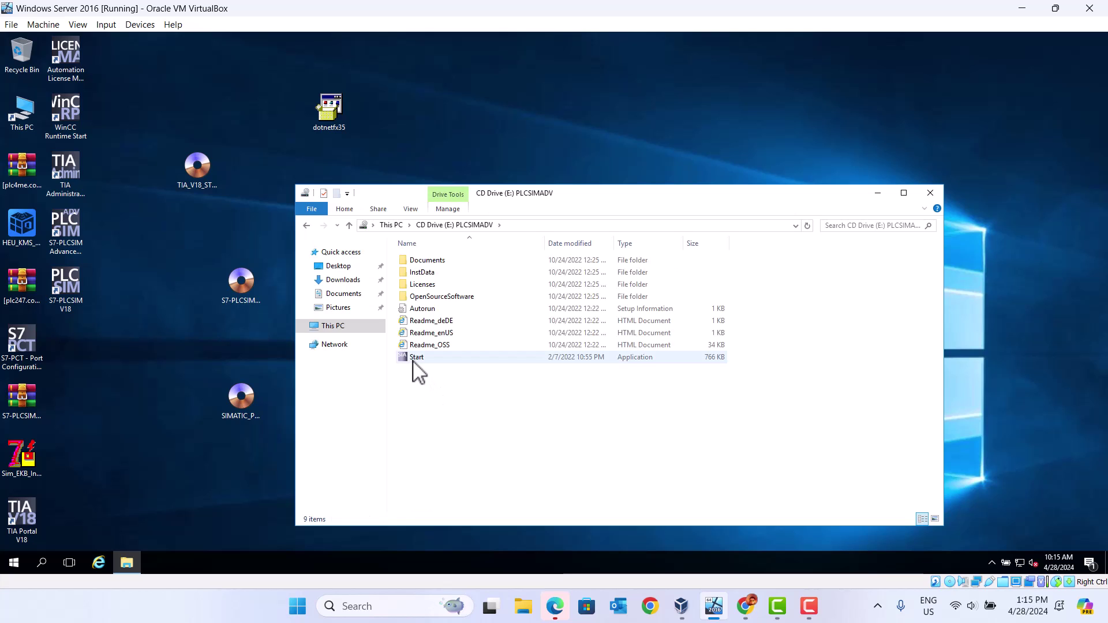
pyautogui.click(417, 371)
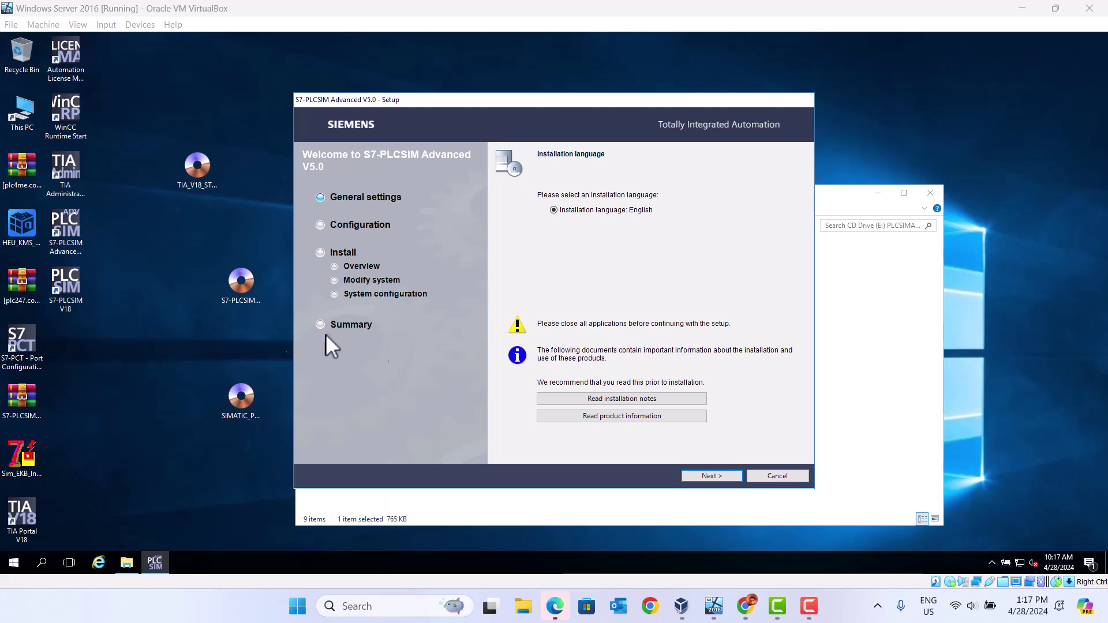
pyautogui.press('Return')
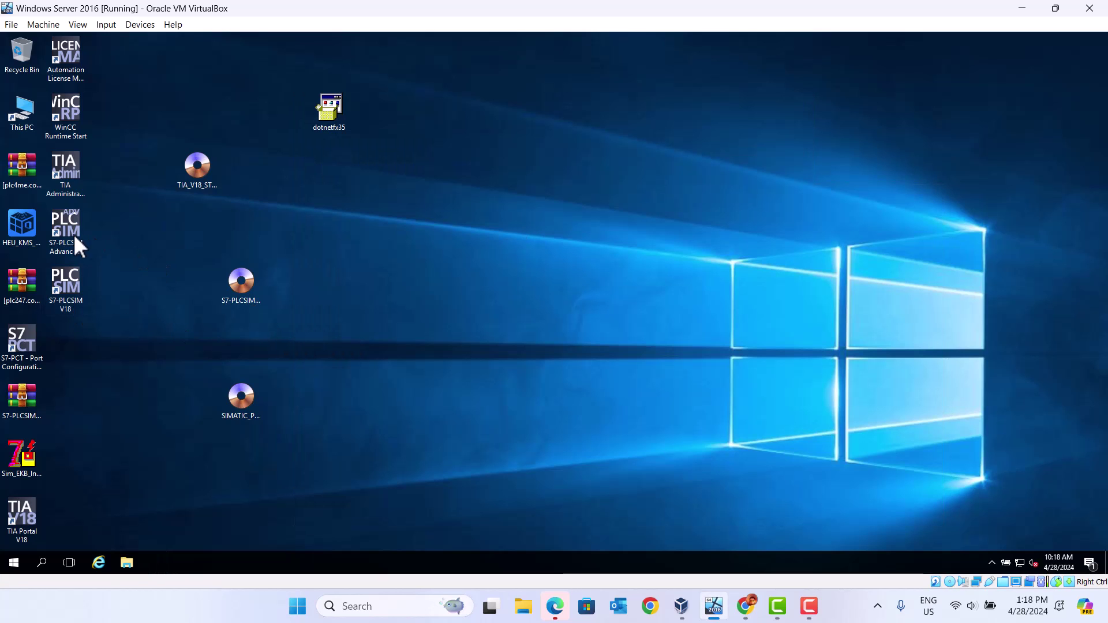
pyautogui.doubleClick(68, 231)
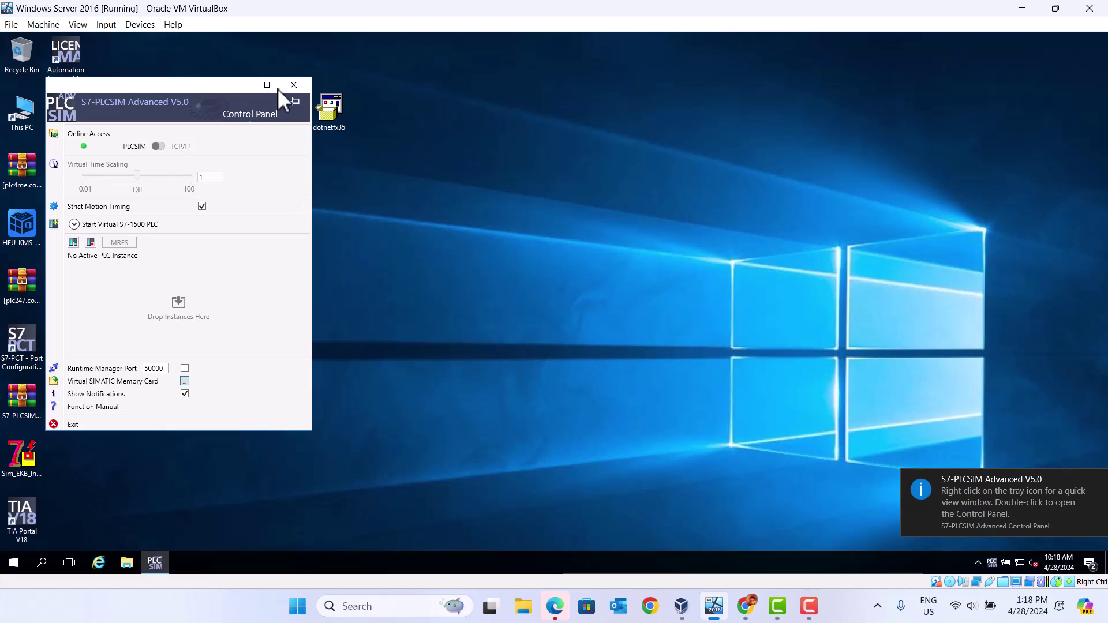
pyautogui.click(295, 90)
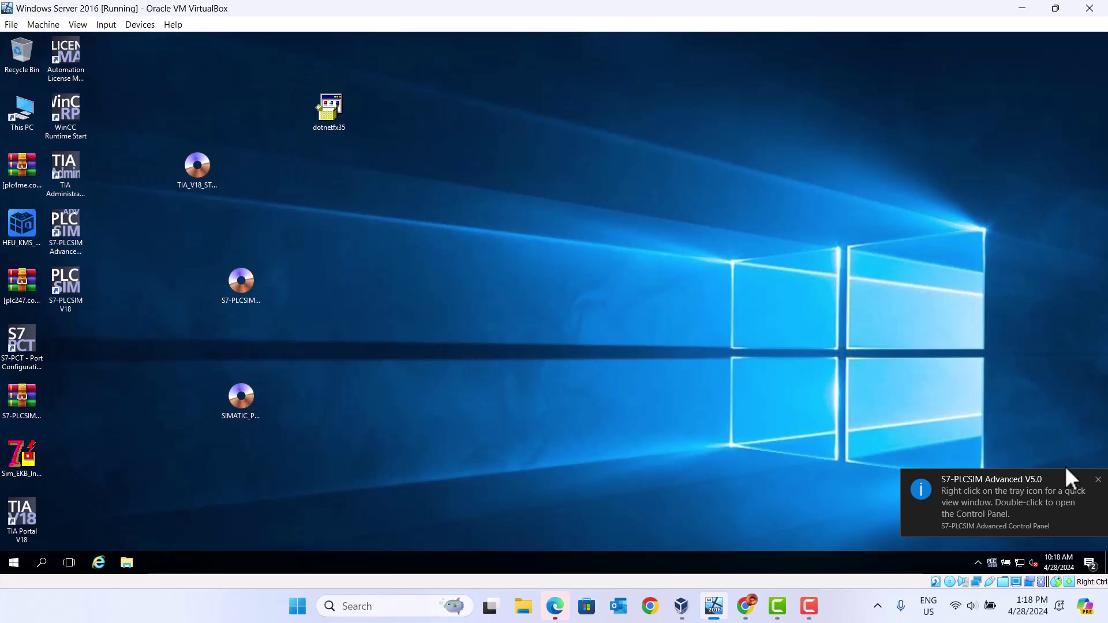
pyautogui.click(1098, 481)
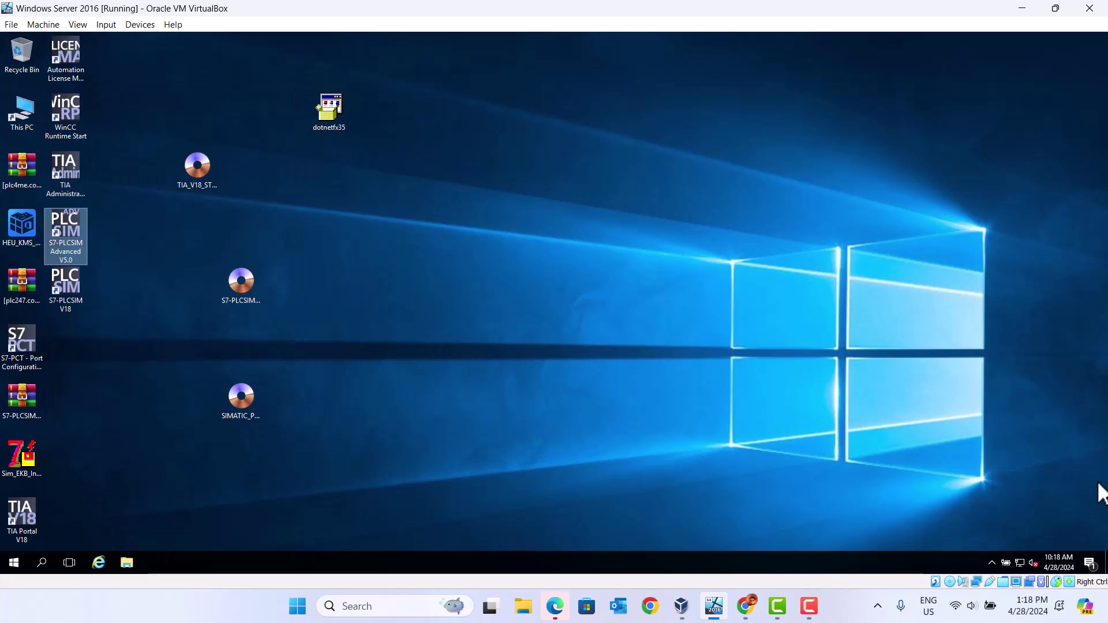
pyautogui.click(810, 609)
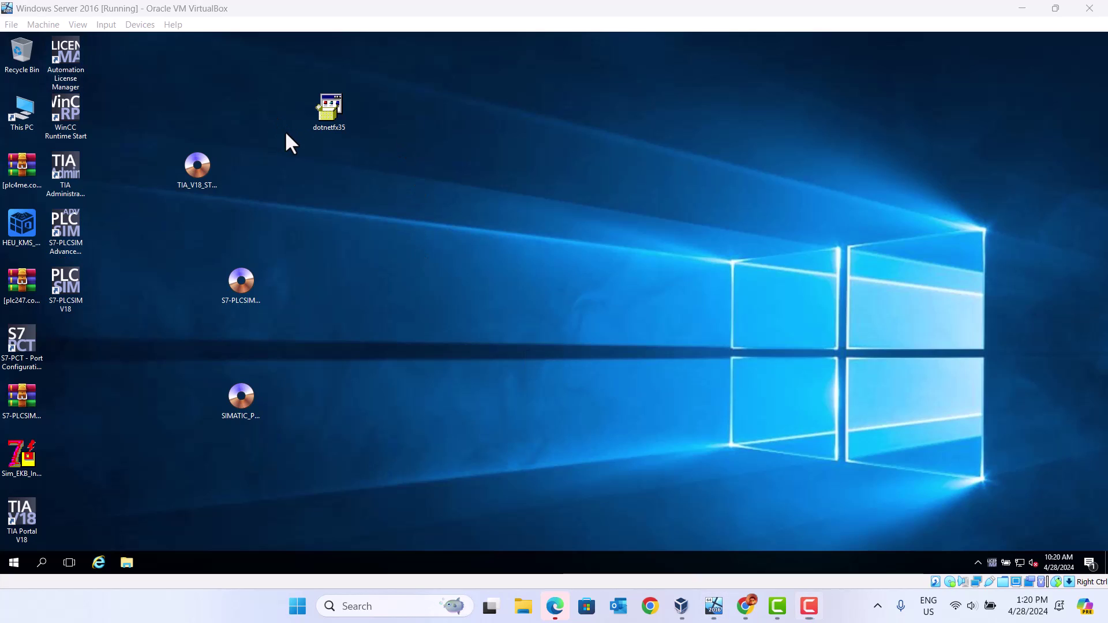
# Step: Launch TIA Portal V18 and create a new project named 'test', showing Devices & networks
pyautogui.click(27, 519)
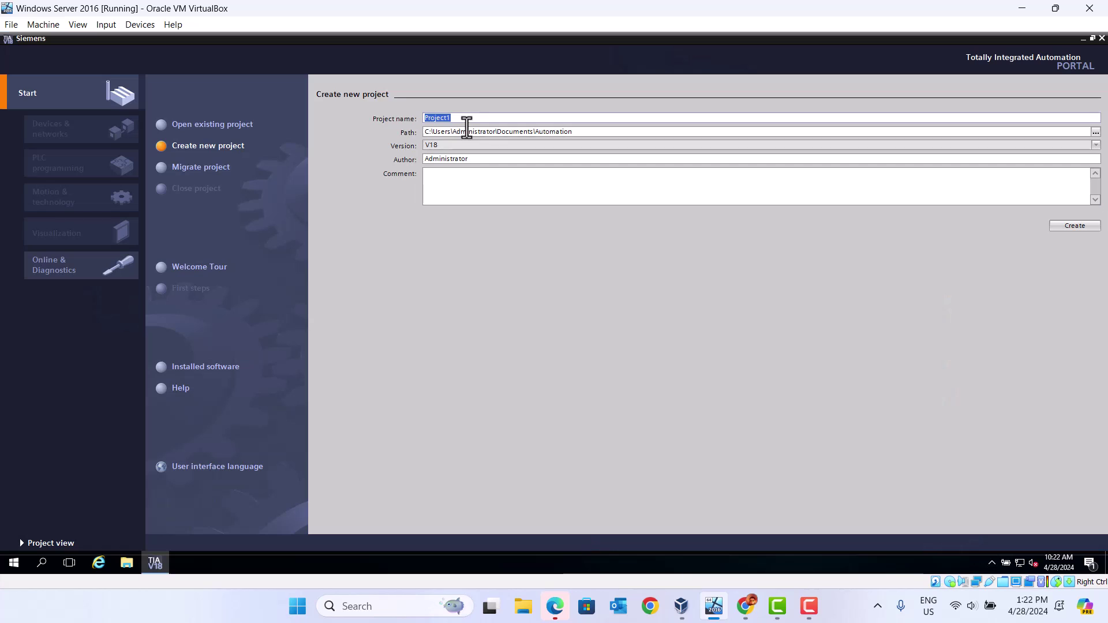
pyautogui.write('test')
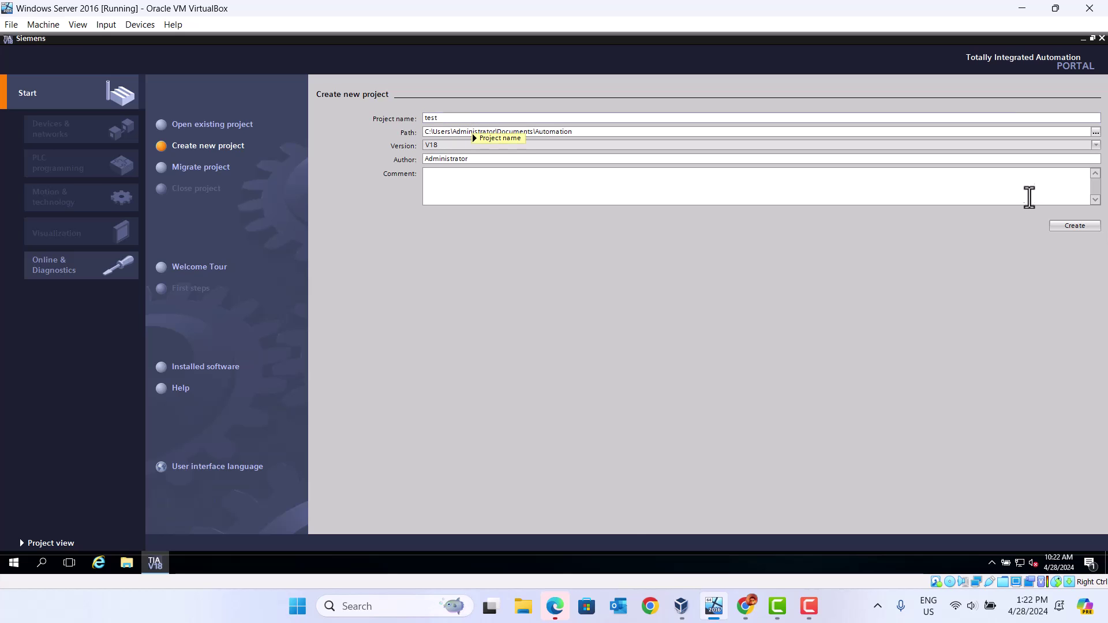
pyautogui.click(1074, 225)
pyautogui.moveTo(649, 606)
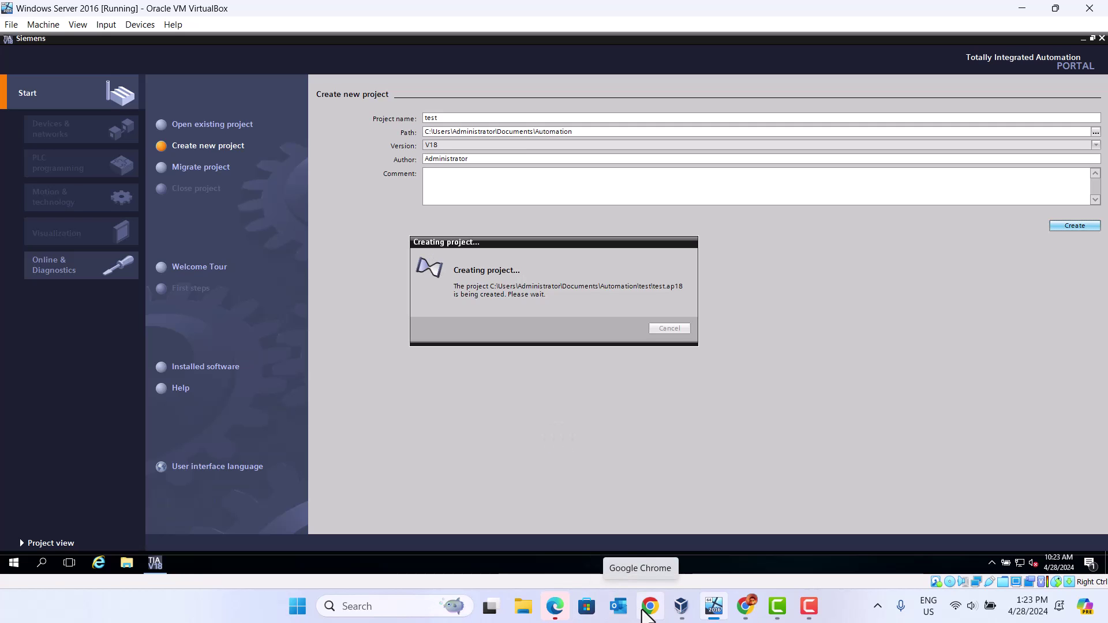
pyautogui.click(554, 606)
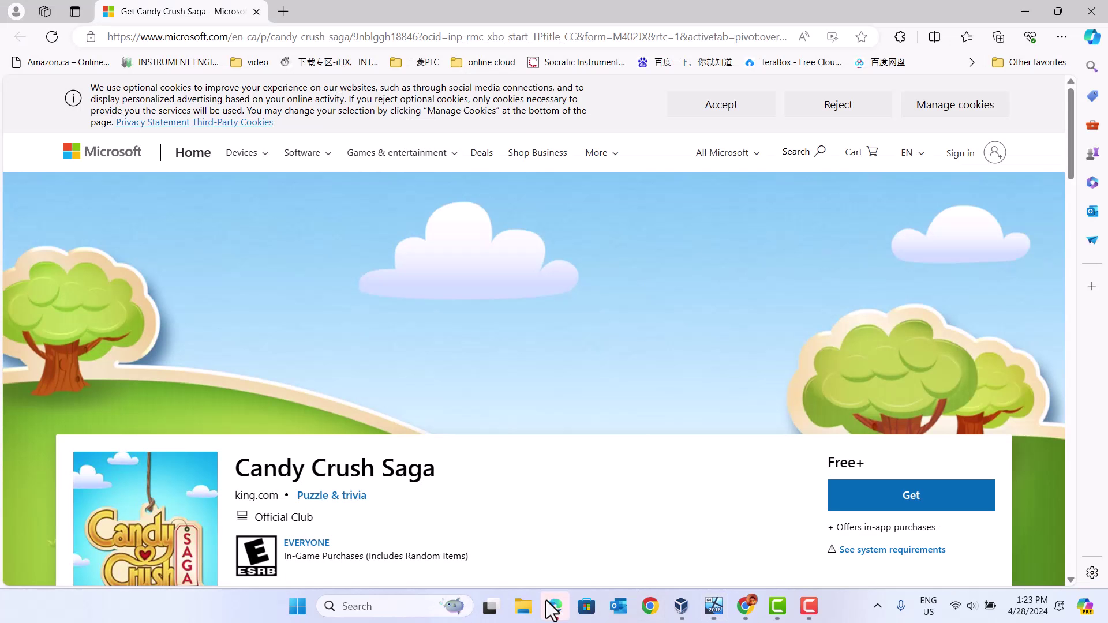
pyautogui.click(1090, 12)
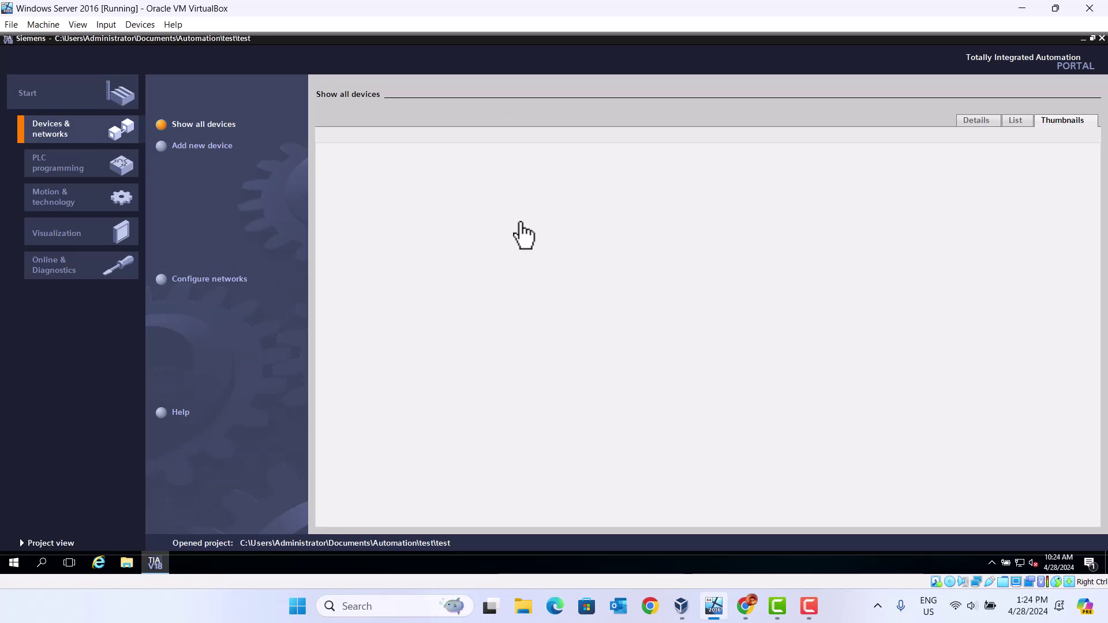
# Step: Add an S7-1200 CPU 1211C DC/DC/DC controller (6ES7 211-1AE40-0XB0) as a new device
pyautogui.click(214, 152)
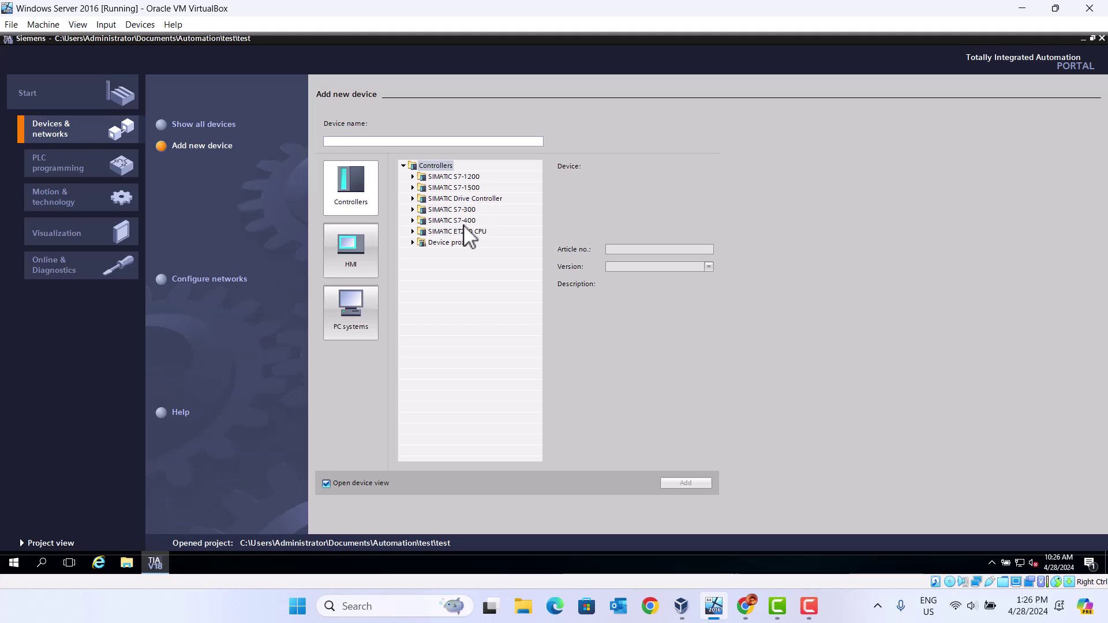
pyautogui.click(497, 284)
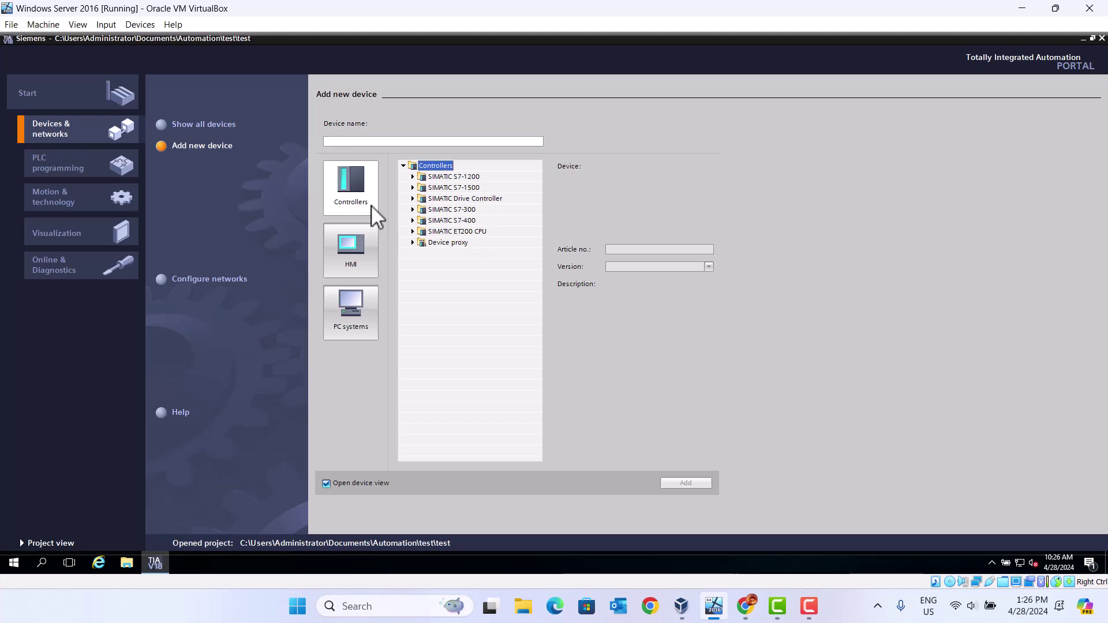
pyautogui.click(413, 177)
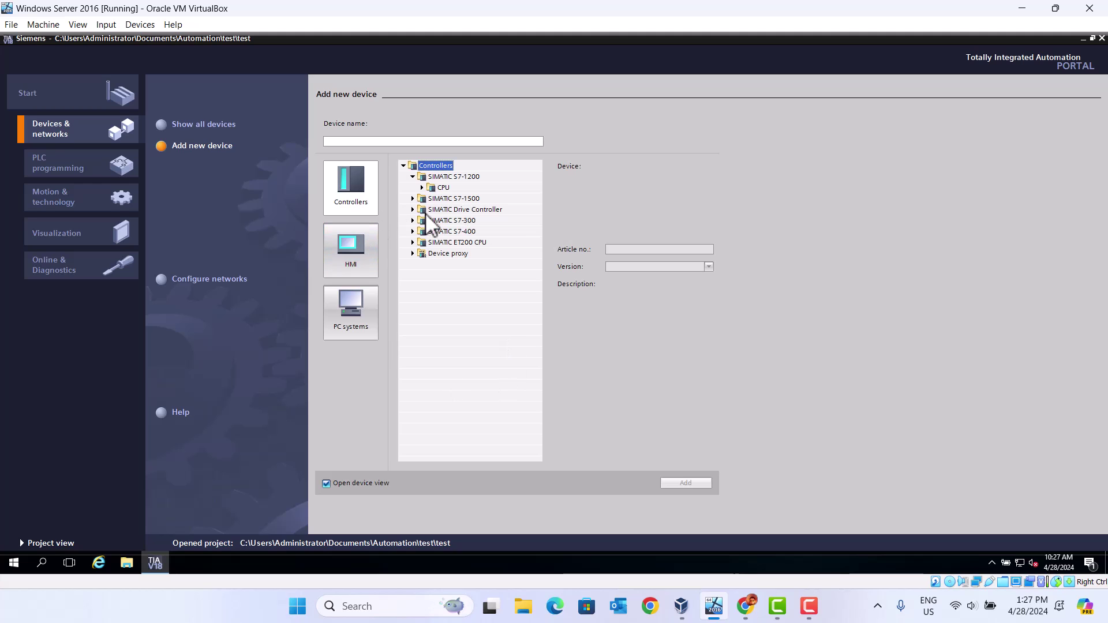
pyautogui.click(422, 188)
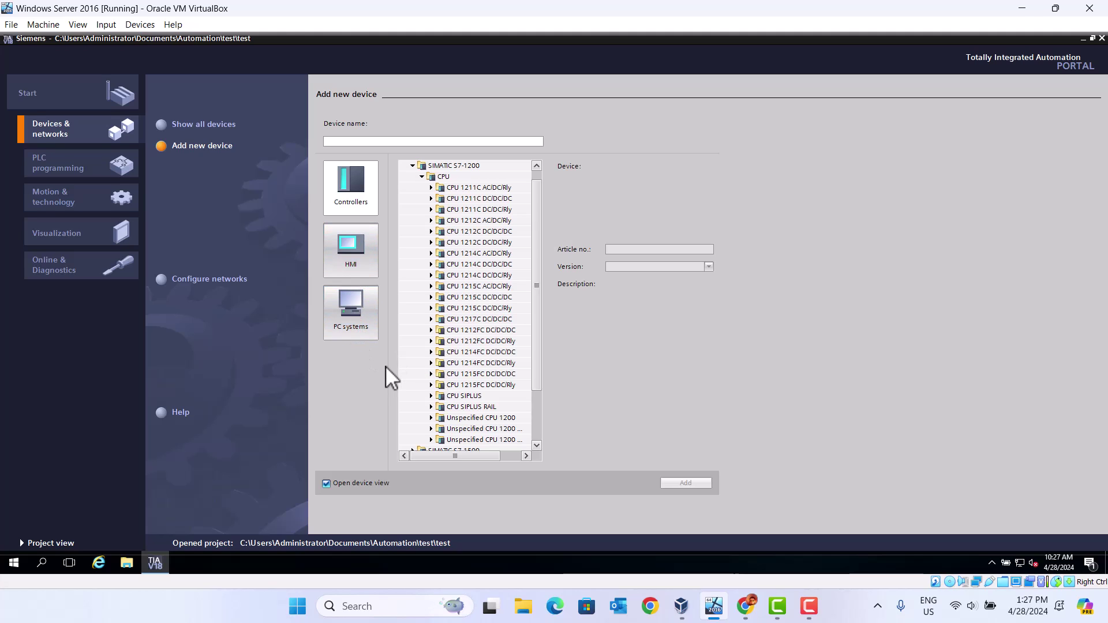
pyautogui.click(432, 198)
pyautogui.click(490, 231)
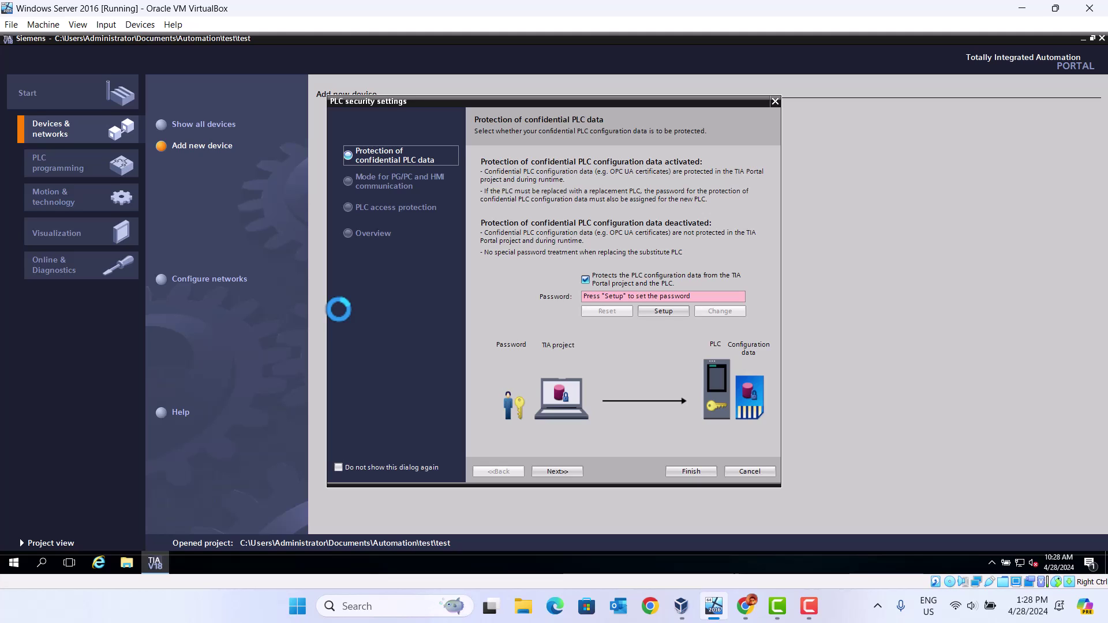
# Step: Set and confirm a configuration-data protection password, then finish the PLC security settings
pyautogui.click(664, 312)
pyautogui.click(557, 291)
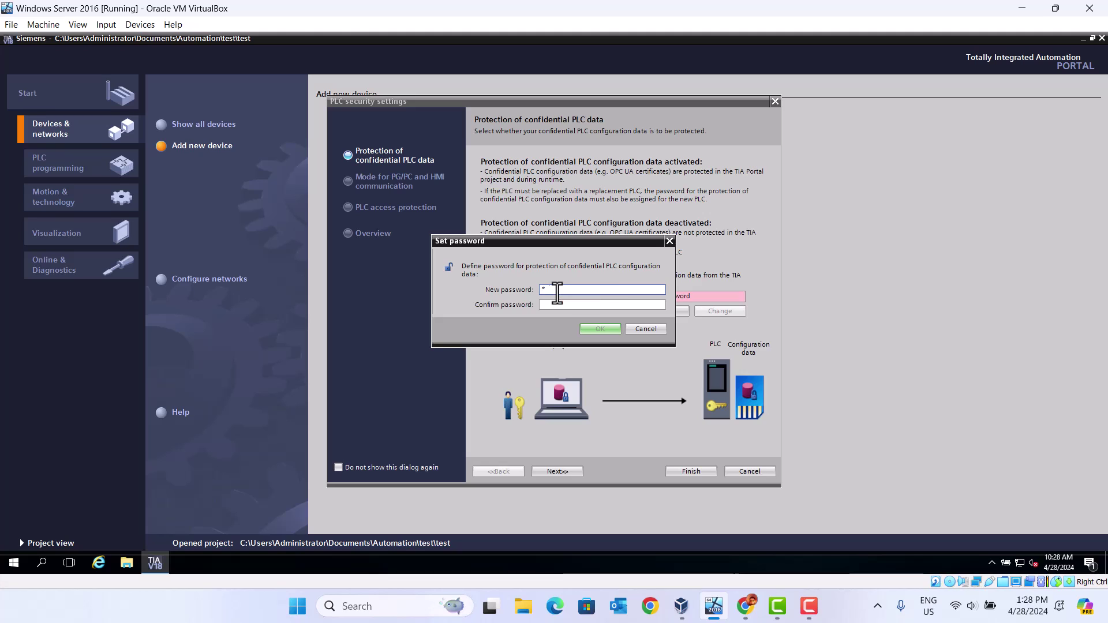
pyautogui.write('******')
pyautogui.write('****')
pyautogui.click(553, 303)
pyautogui.write('********')
pyautogui.write('****')
pyautogui.click(602, 326)
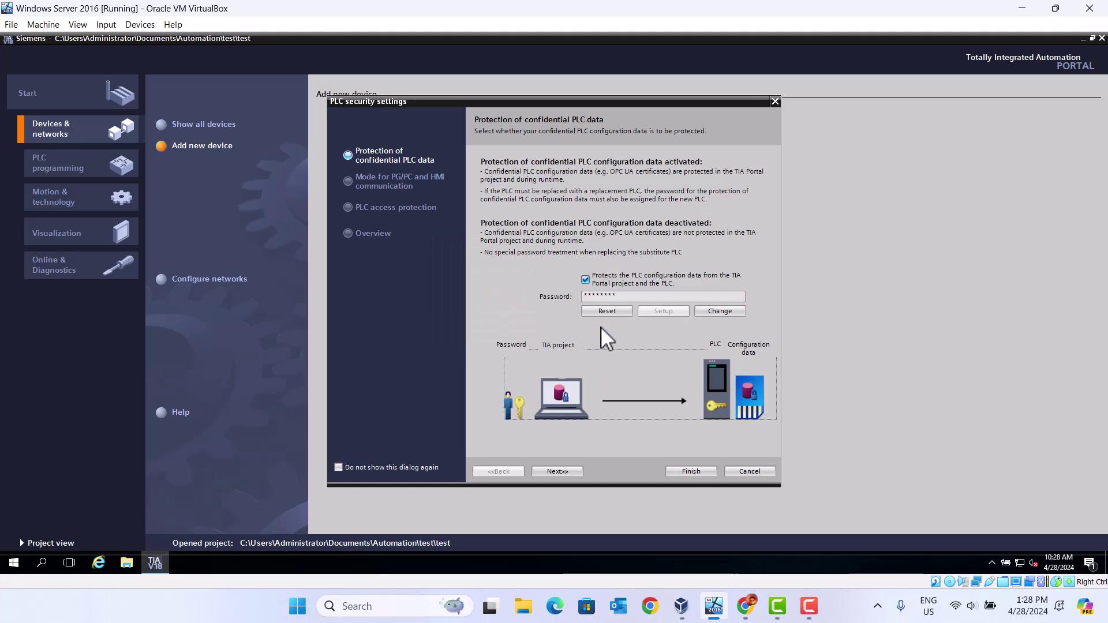
pyautogui.click(689, 471)
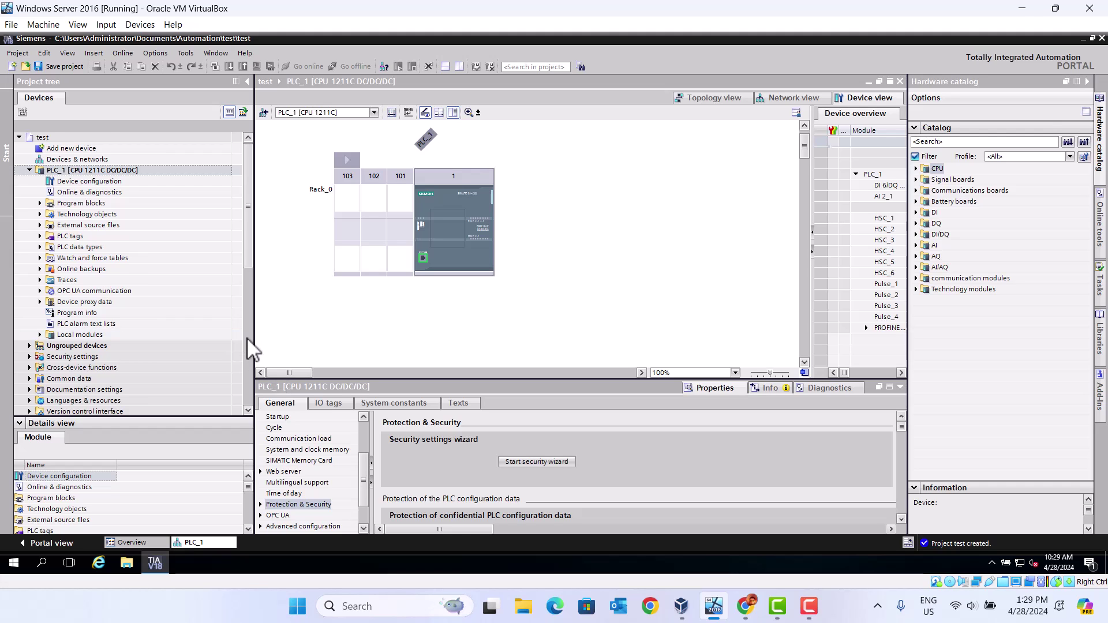
pyautogui.scroll(-2, 248, 329)
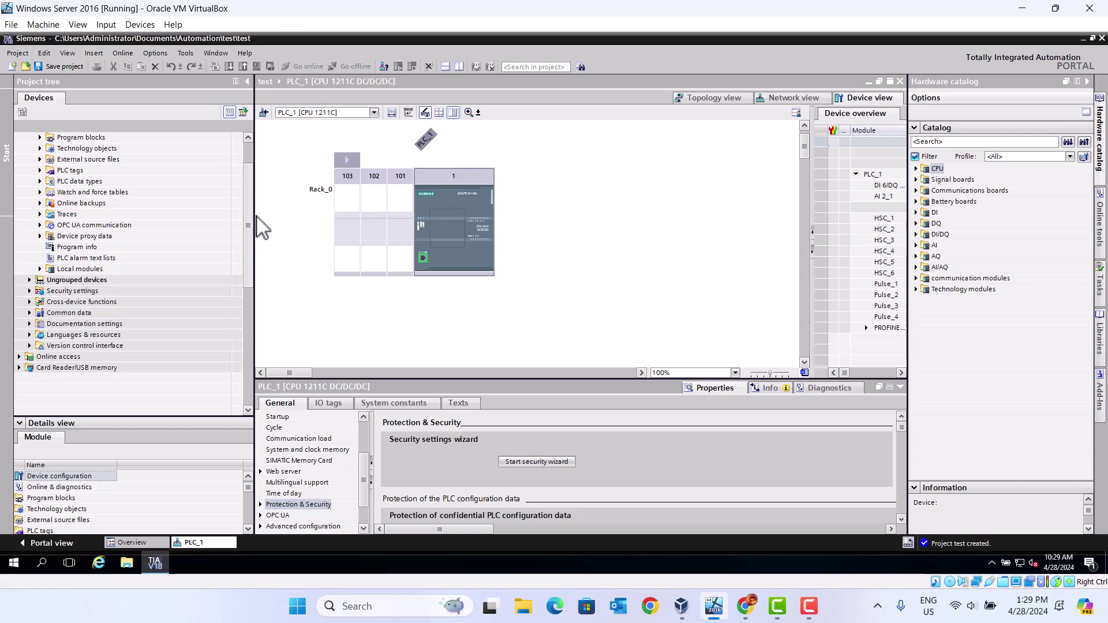
pyautogui.scroll(2, 258, 216)
pyautogui.scroll(2, 257, 204)
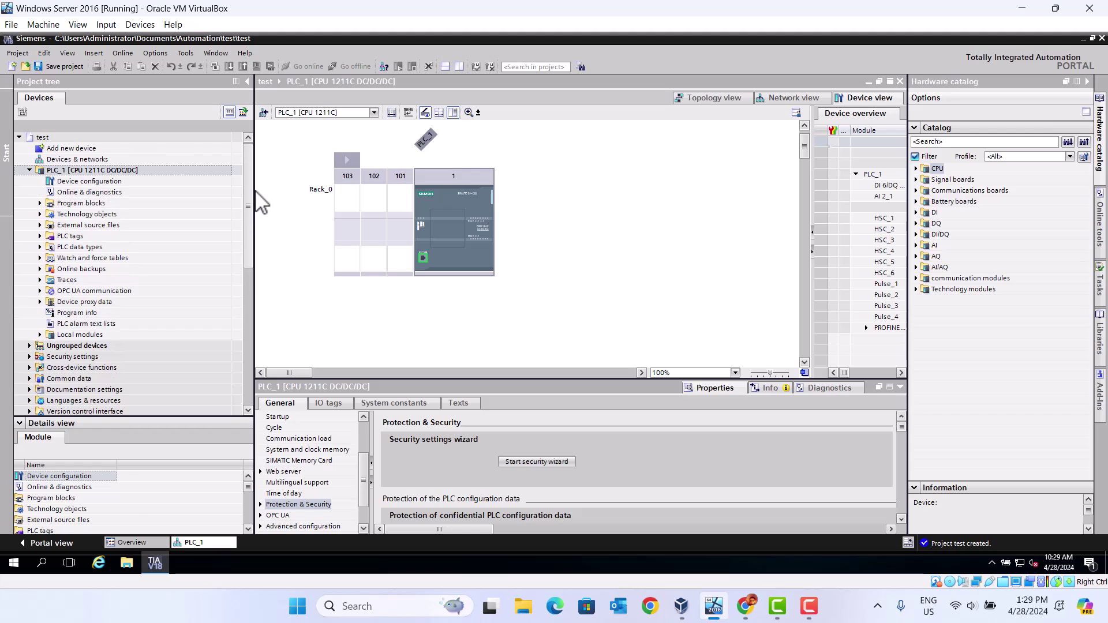
pyautogui.scroll(-3, 248, 217)
pyautogui.scroll(2, 255, 173)
pyautogui.scroll(1, 254, 156)
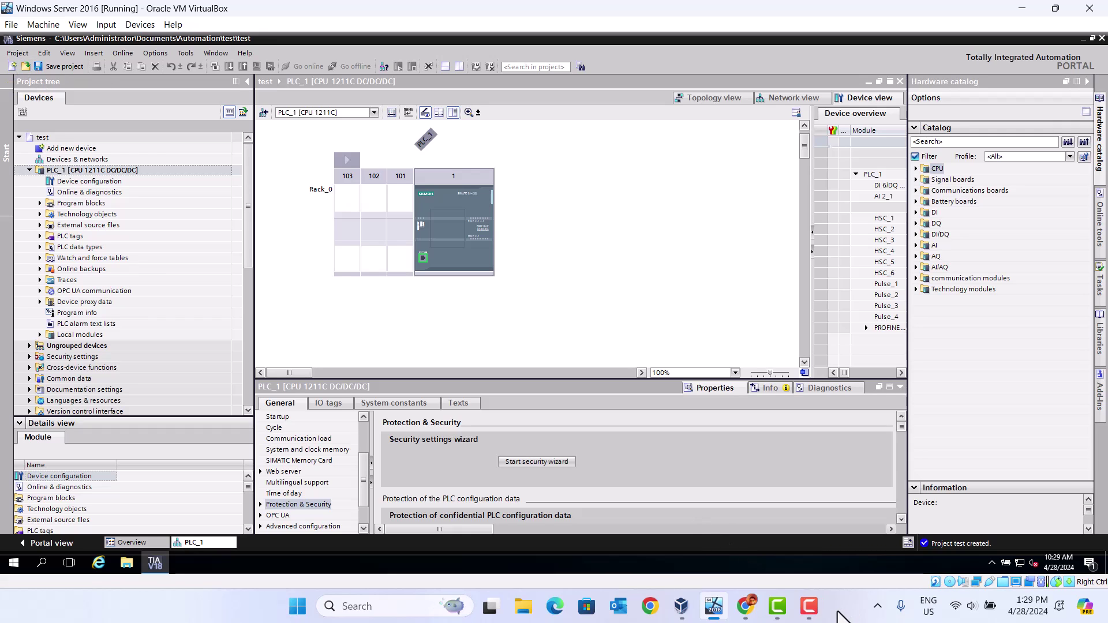
pyautogui.moveTo(809, 606)
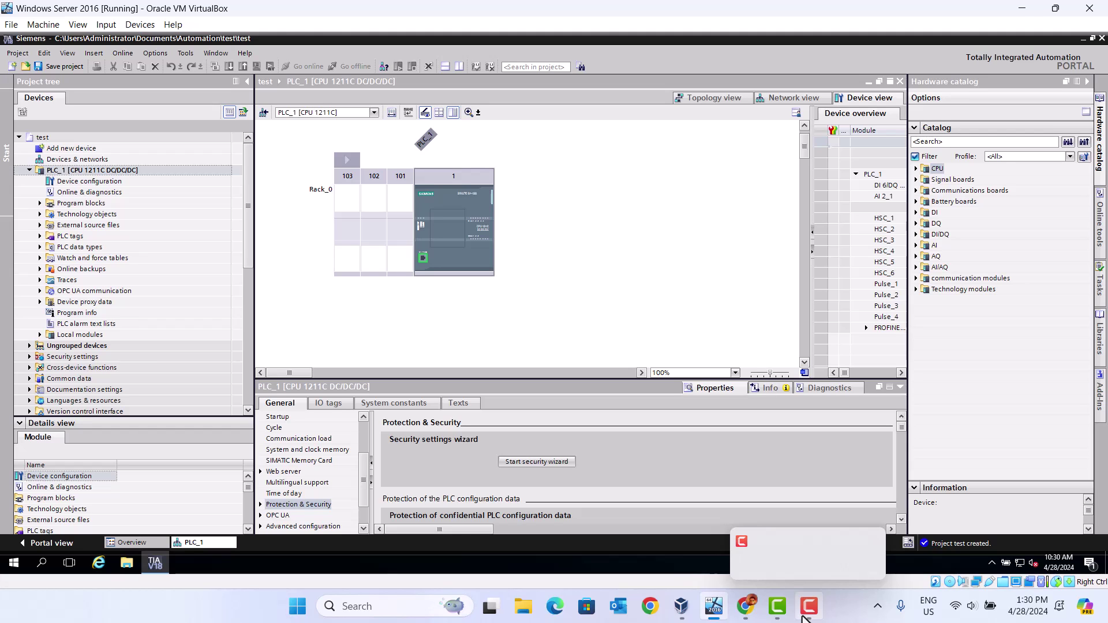
pyautogui.click(803, 616)
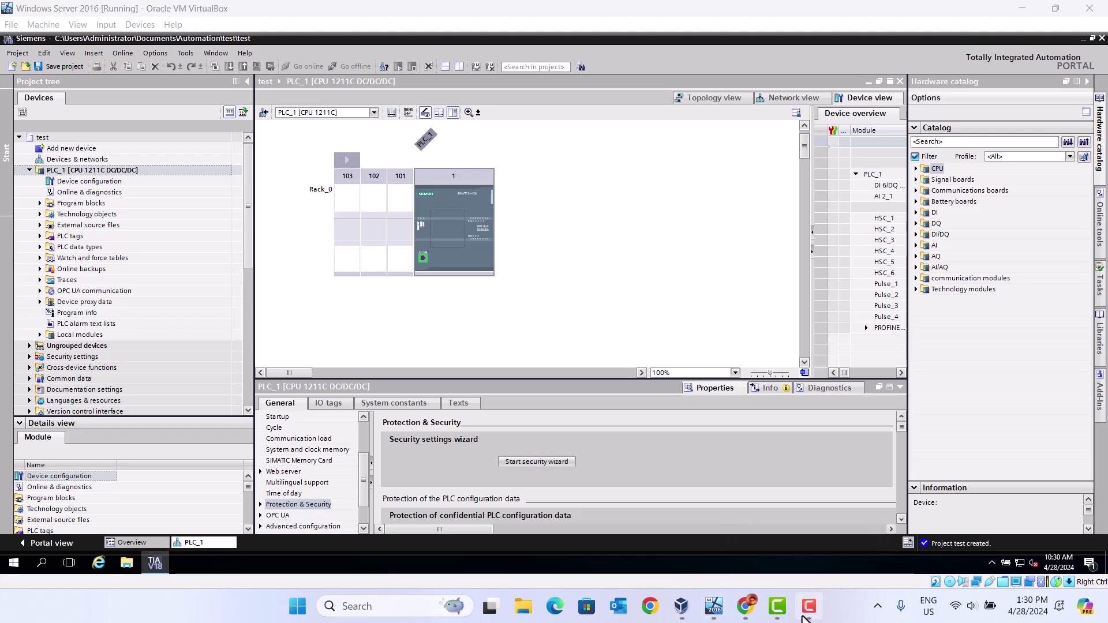